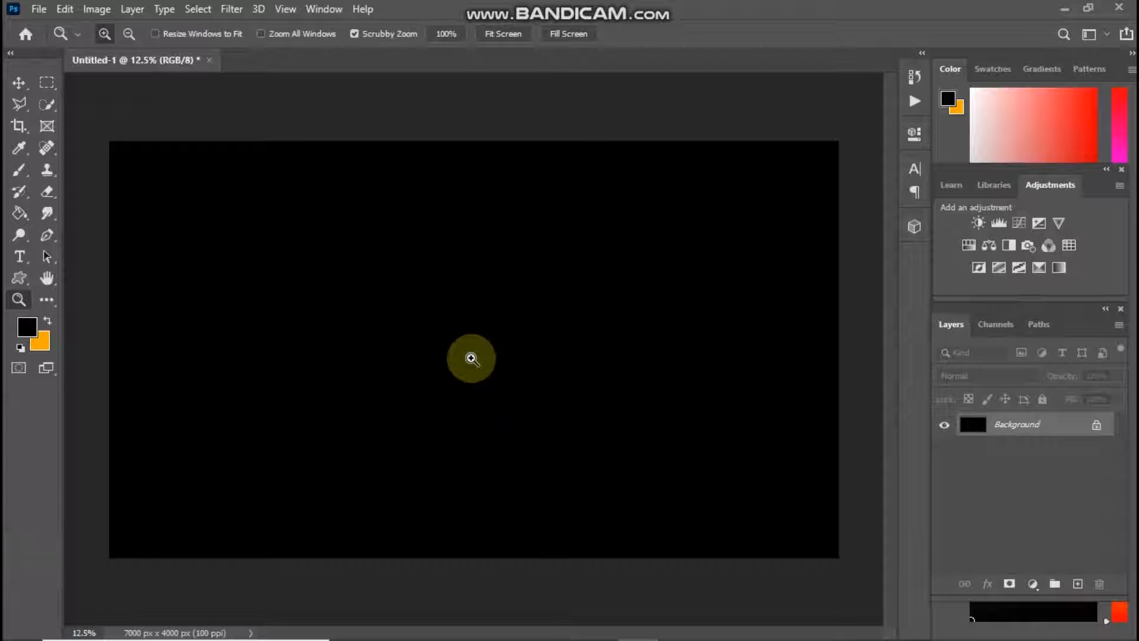
# - Add the white text "PHOTOSHOP" in Futura-Bold, 170 pt, near the middle of the canvas
pyautogui.click(14, 259)
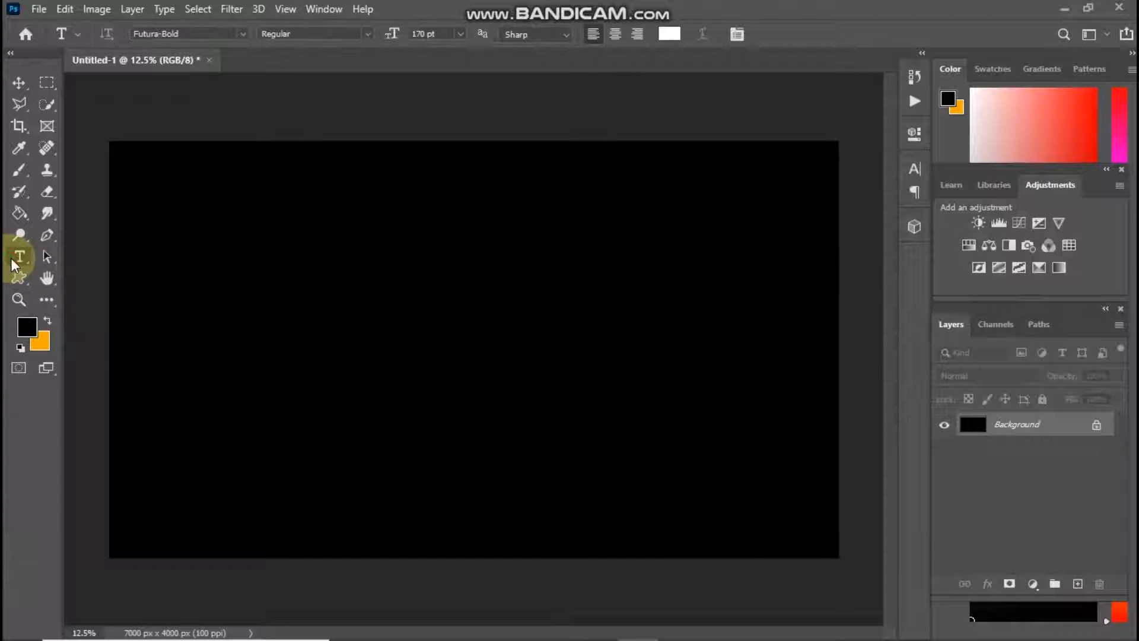
pyautogui.click(382, 341)
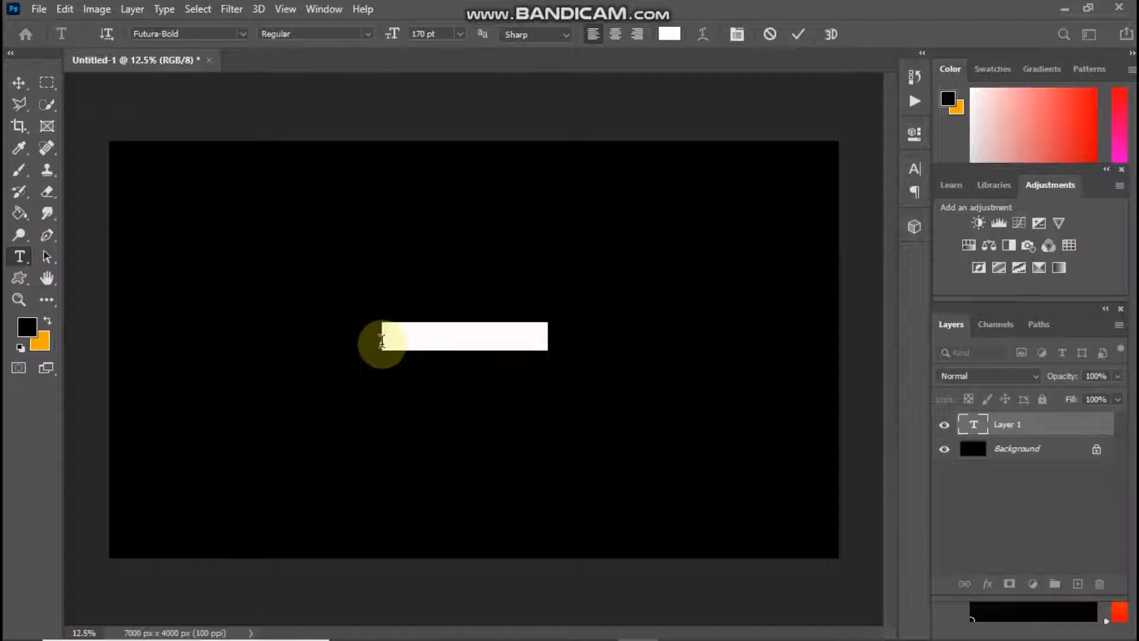
pyautogui.write('P')
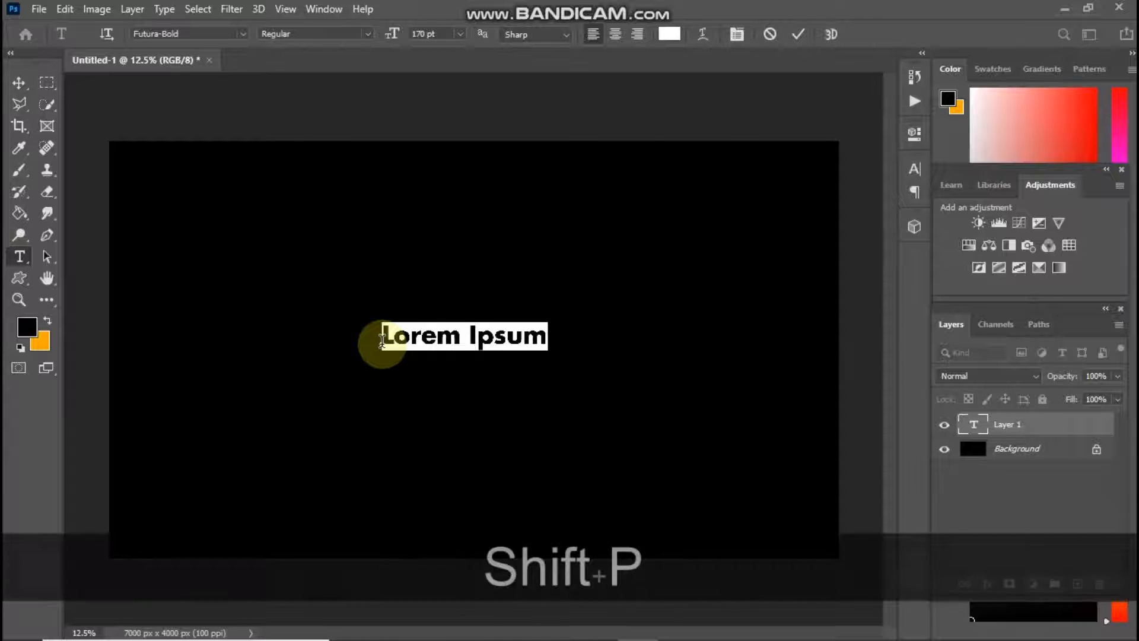
pyautogui.write('H')
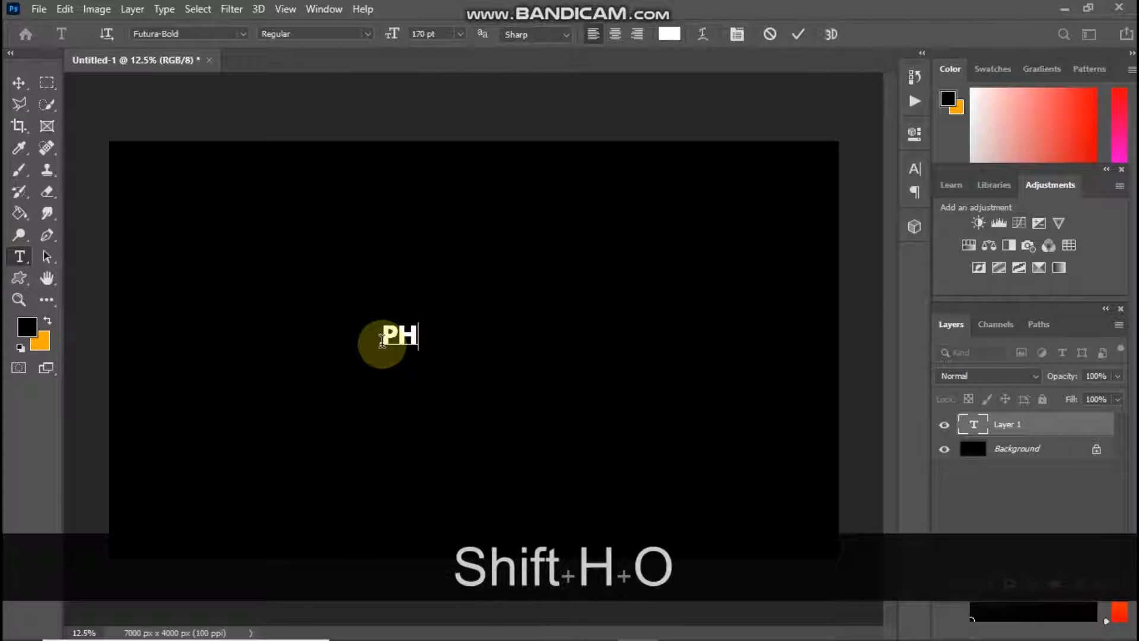
pyautogui.write('OTOS')
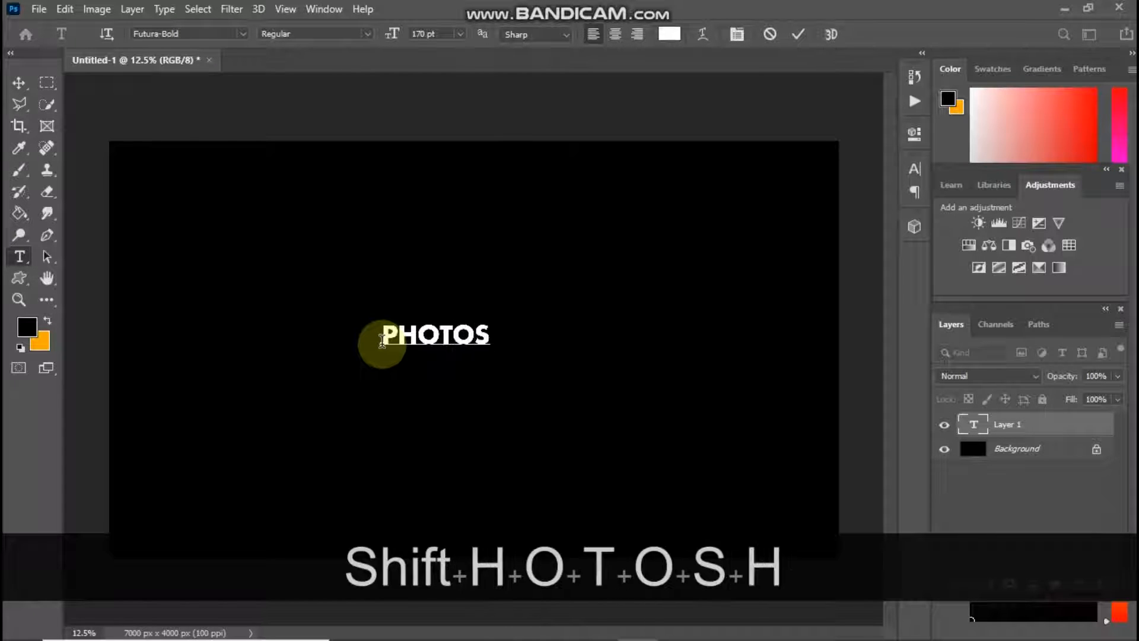
pyautogui.write('HOP')
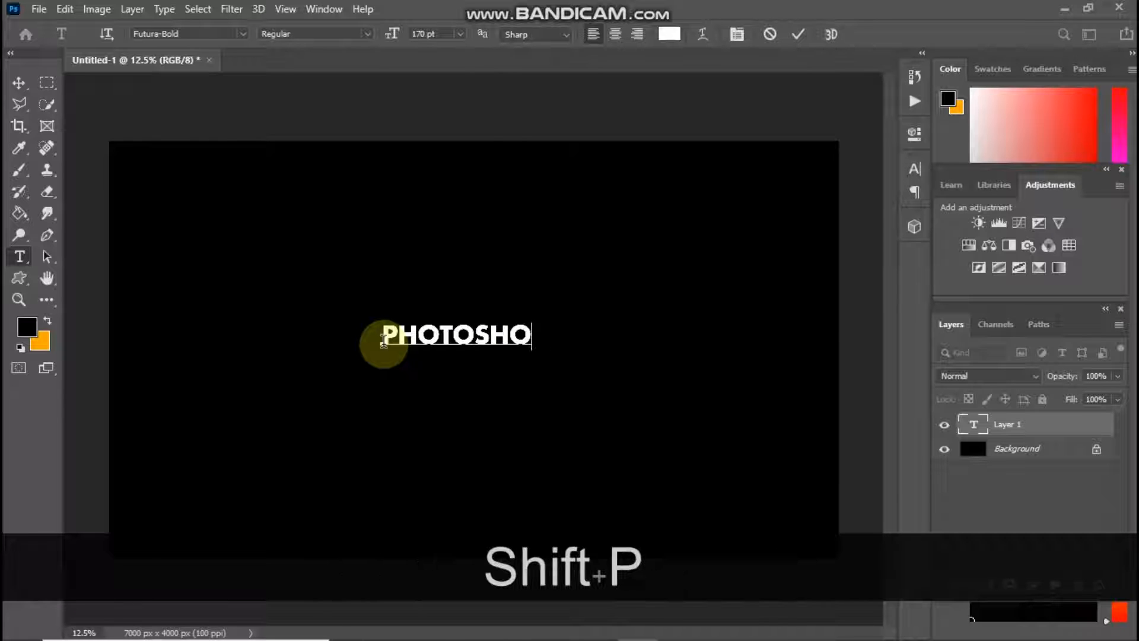
pyautogui.click(800, 36)
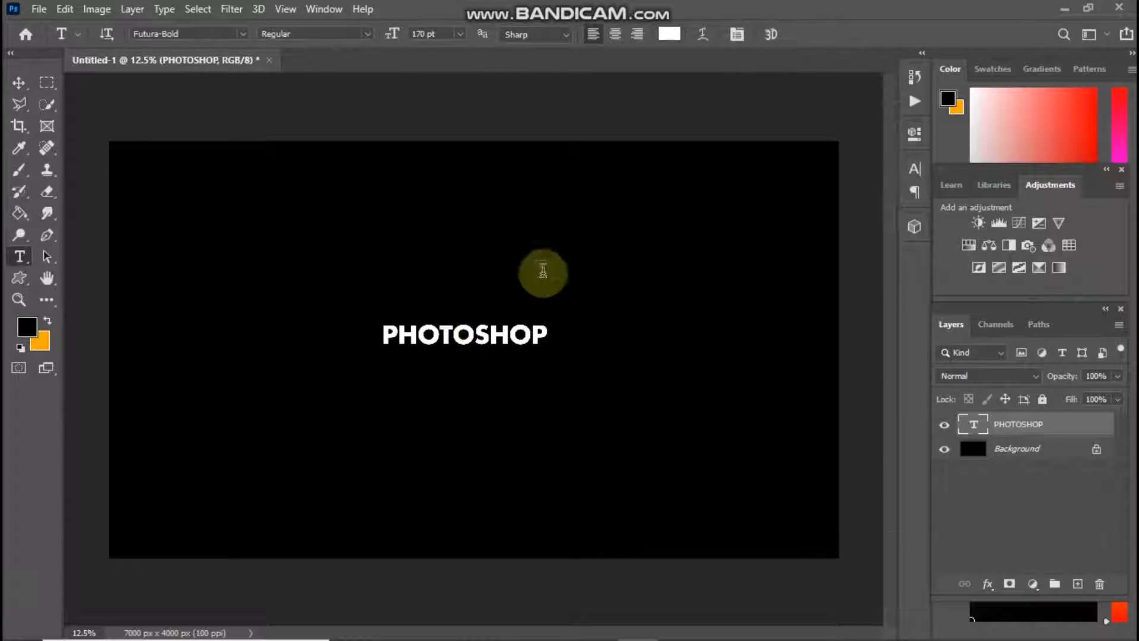
# - Scale the PHOTOSHOP text proportionally to about 232% and reposition it near the canvas centre
pyautogui.click(18, 299)
pyautogui.moveTo(448, 376); pyautogui.dragTo(465, 381)
pyautogui.hotkey('ctrl', 't')
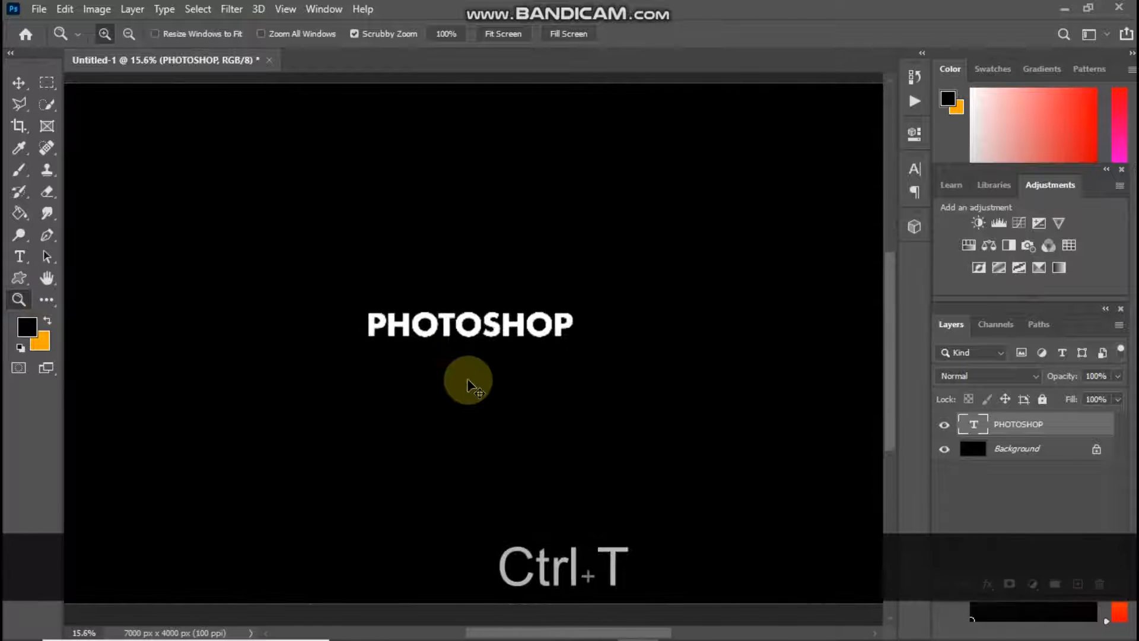
pyautogui.moveTo(567, 343); pyautogui.dragTo(814, 443)
pyautogui.moveTo(653, 355); pyautogui.dragTo(512, 350)
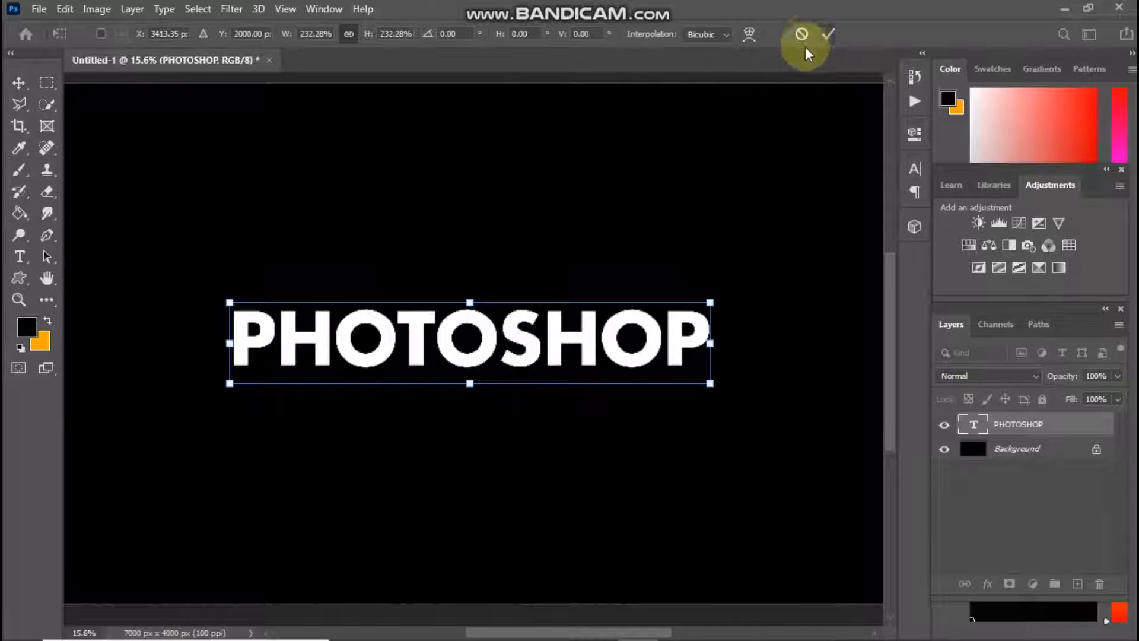
pyautogui.click(828, 34)
# - Centre the enlarged PHOTOSHOP text horizontally on the canvas
pyautogui.press('z')
pyautogui.moveTo(485, 463); pyautogui.dragTo(472, 347)
pyautogui.hotkey('ctrl', 't')
pyautogui.click(829, 34)
pyautogui.press('z')
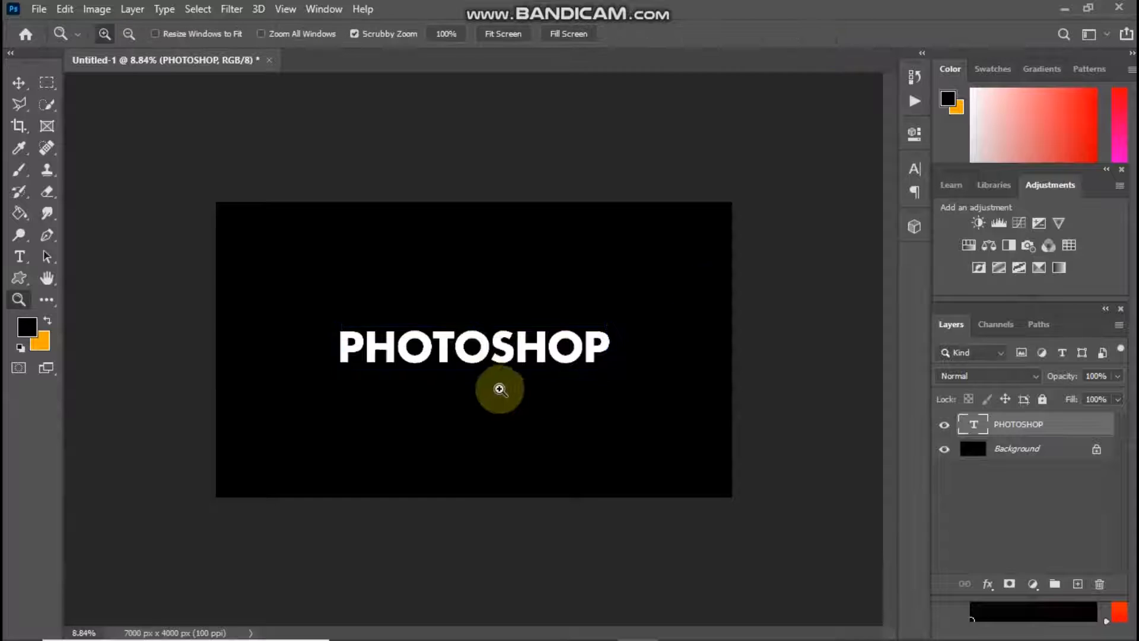
# - Duplicate the PHOTOSHOP text layer and move the copy straight up so it partly overlaps the original letters
pyautogui.moveTo(501, 389); pyautogui.dragTo(510, 366)
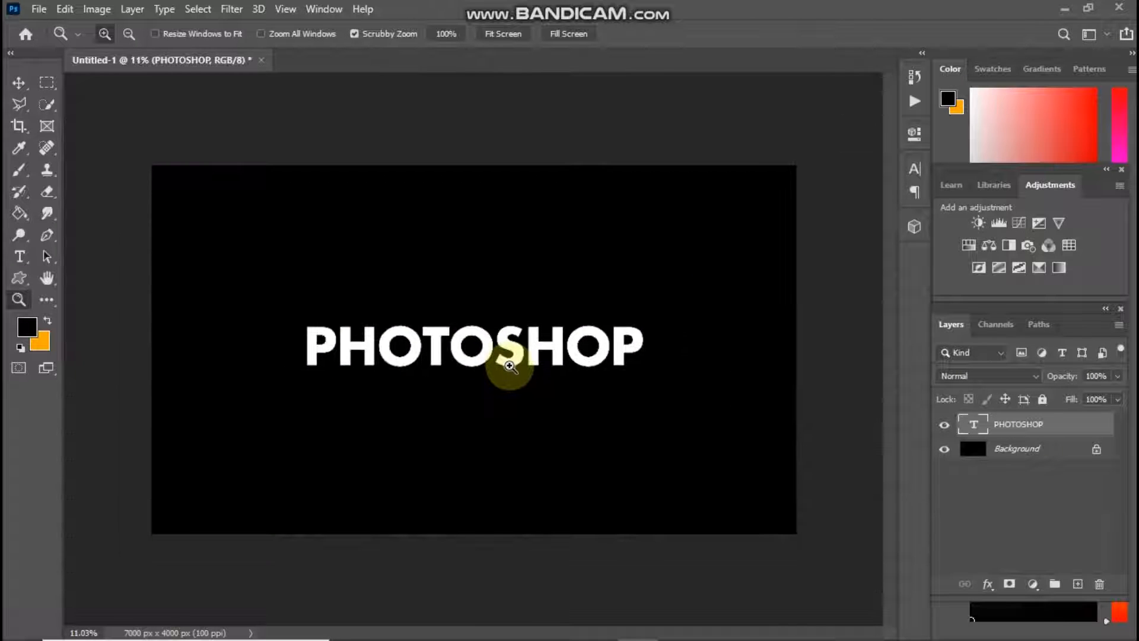
pyautogui.hotkey('ctrl', 'j')
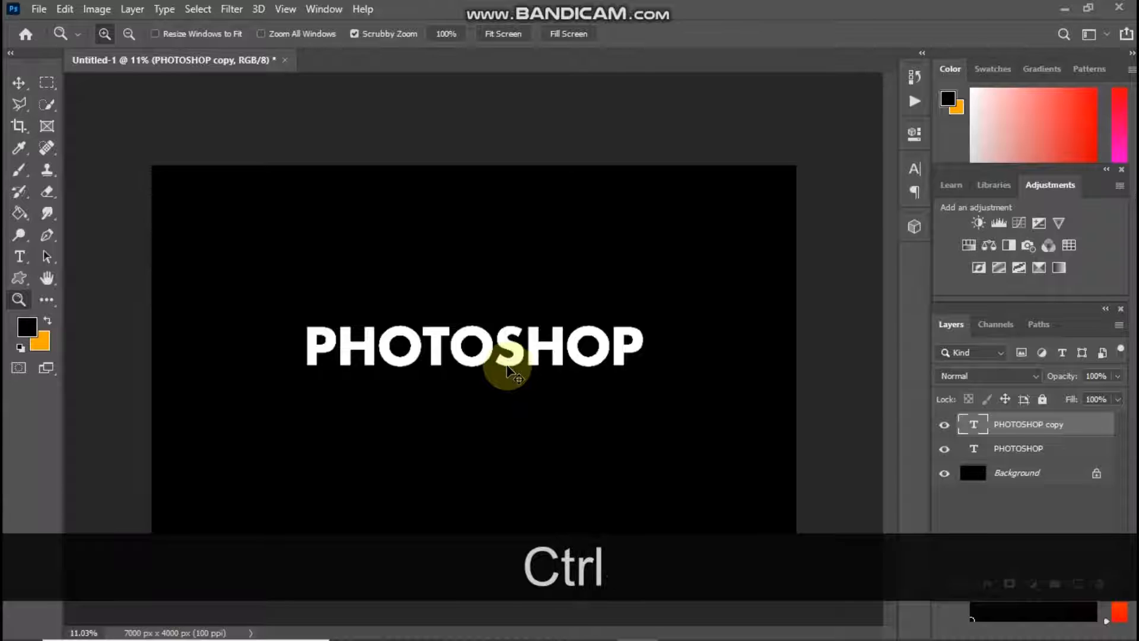
pyautogui.moveTo(465, 338); pyautogui.dragTo(528, 415)
pyautogui.moveTo(474, 369); pyautogui.dragTo(532, 403)
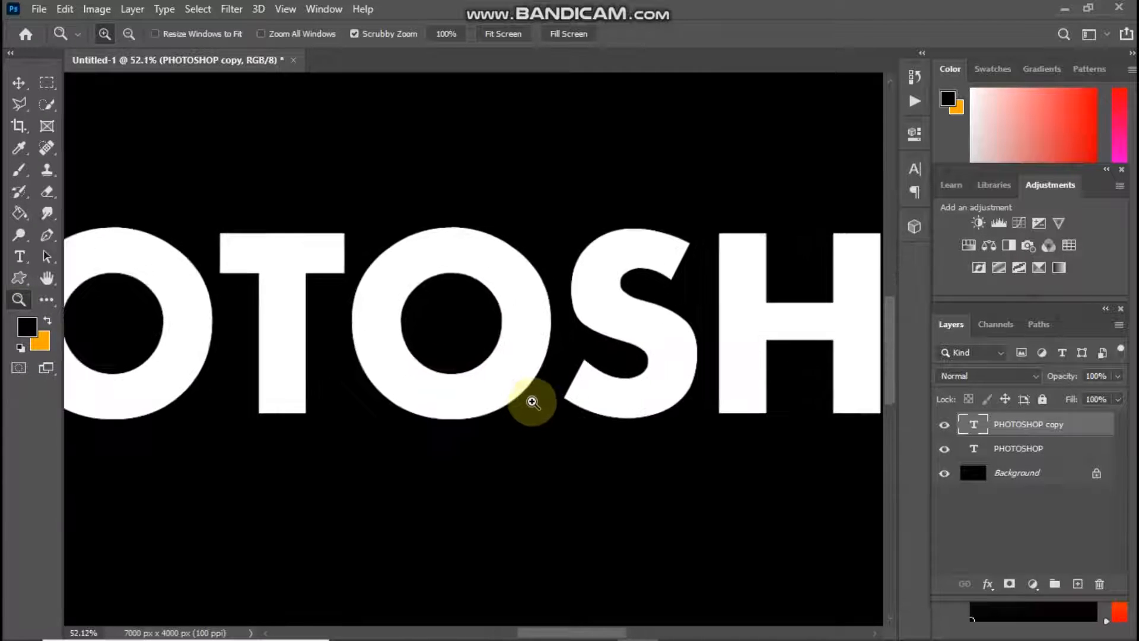
pyautogui.hotkey('ctrl', 't')
pyautogui.moveTo(473, 338); pyautogui.dragTo(475, 274)
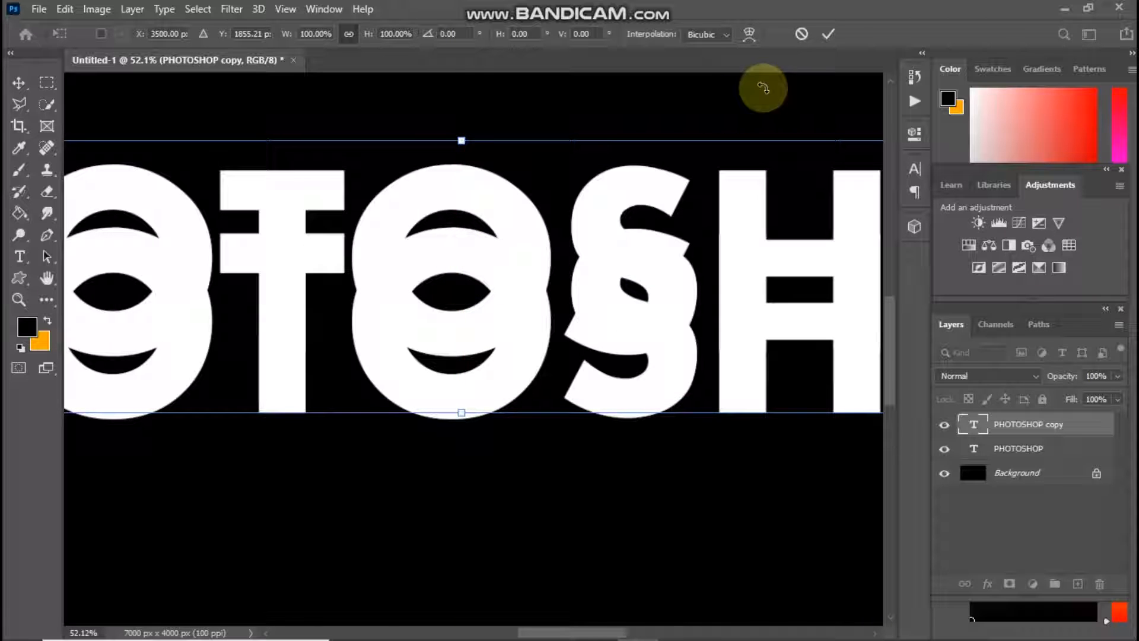
pyautogui.click(828, 34)
# - Mask the raised text copy with a rectangular selection, keeping only the strip above the original letters
pyautogui.press('z')
pyautogui.moveTo(568, 254); pyautogui.dragTo(515, 299)
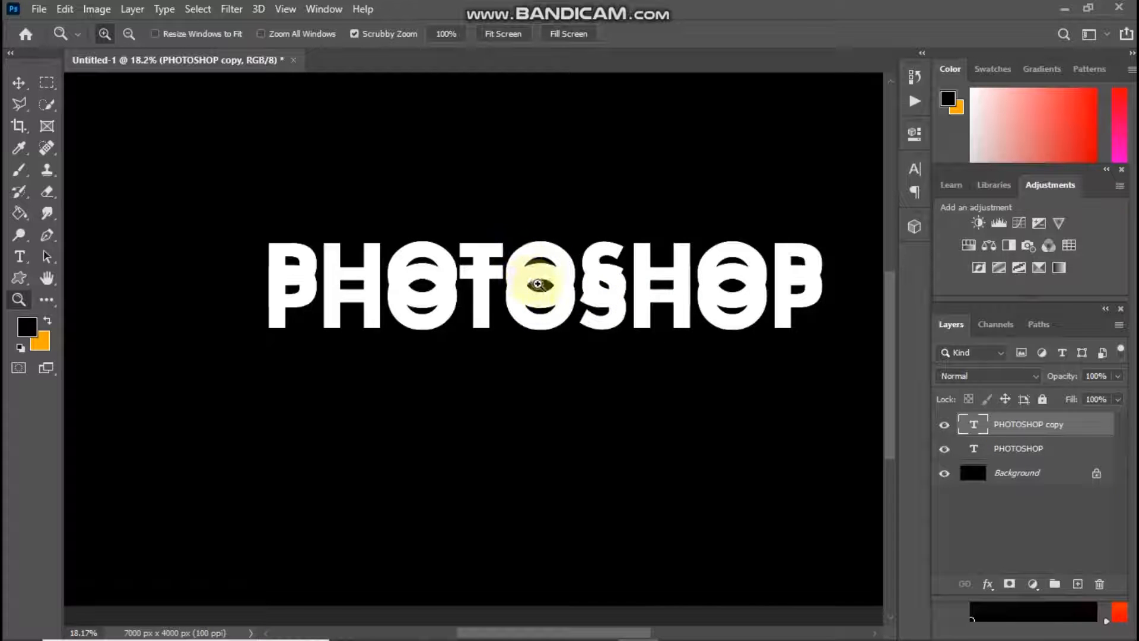
pyautogui.click(47, 83)
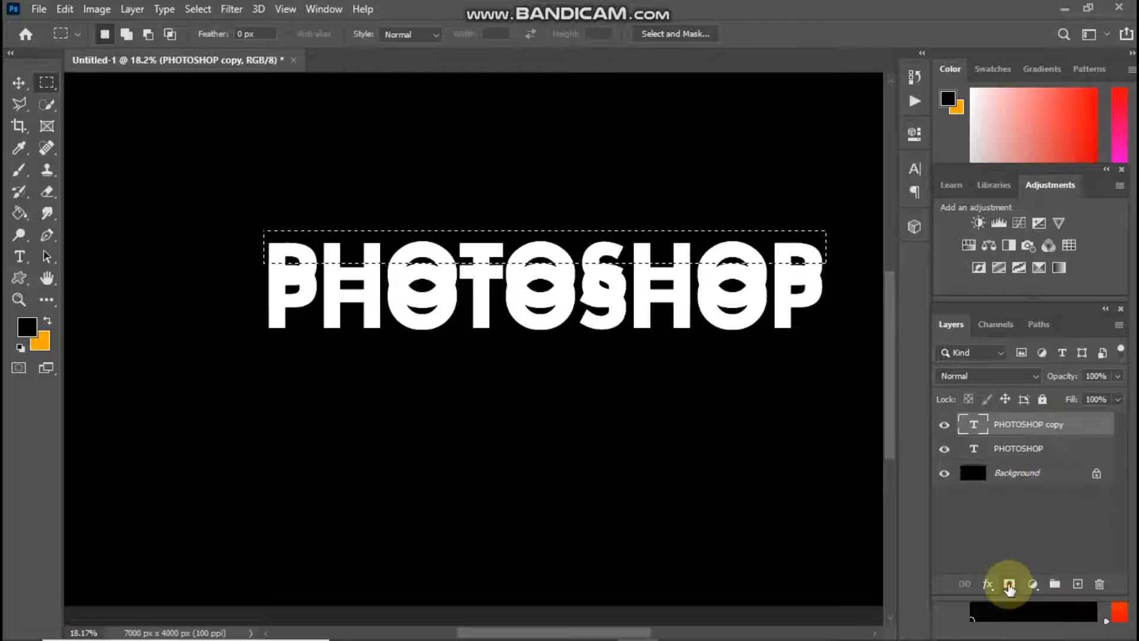
pyautogui.click(1010, 586)
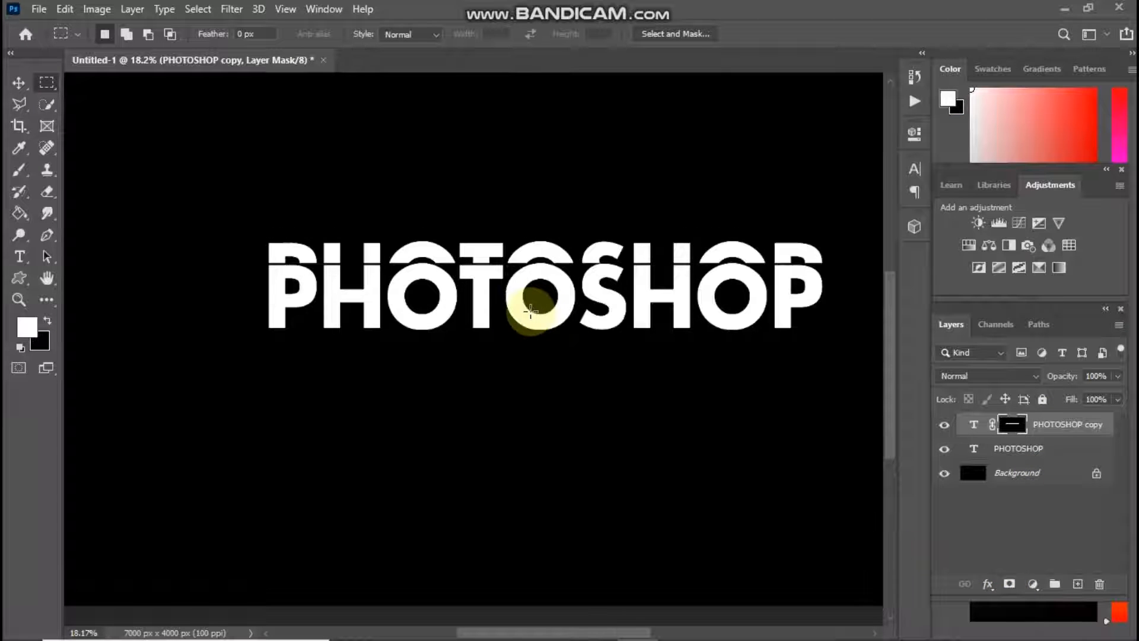
# - Shift the masked top strip about 31 px up and 14 px left to leave a gap above the main text
pyautogui.click(19, 299)
pyautogui.moveTo(521, 247); pyautogui.dragTo(613, 389)
pyautogui.hotkey('ctrl', 't')
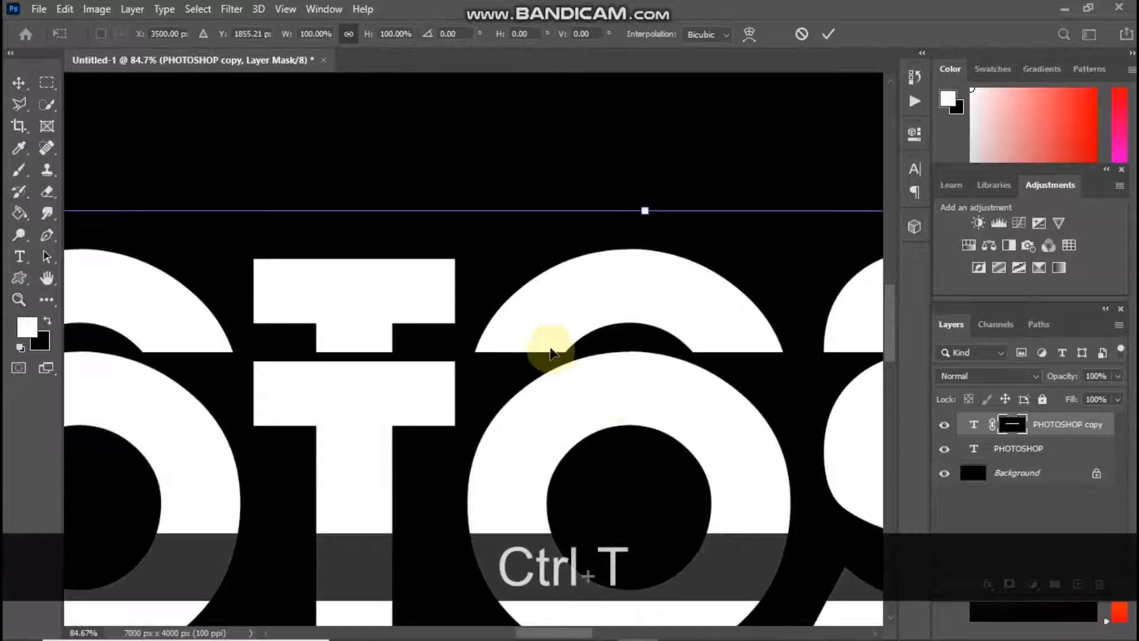
pyautogui.moveTo(548, 337)
pyautogui.mouseDown()
pyautogui.moveTo(542, 320)
pyautogui.moveTo(546, 330)
pyautogui.mouseUp()
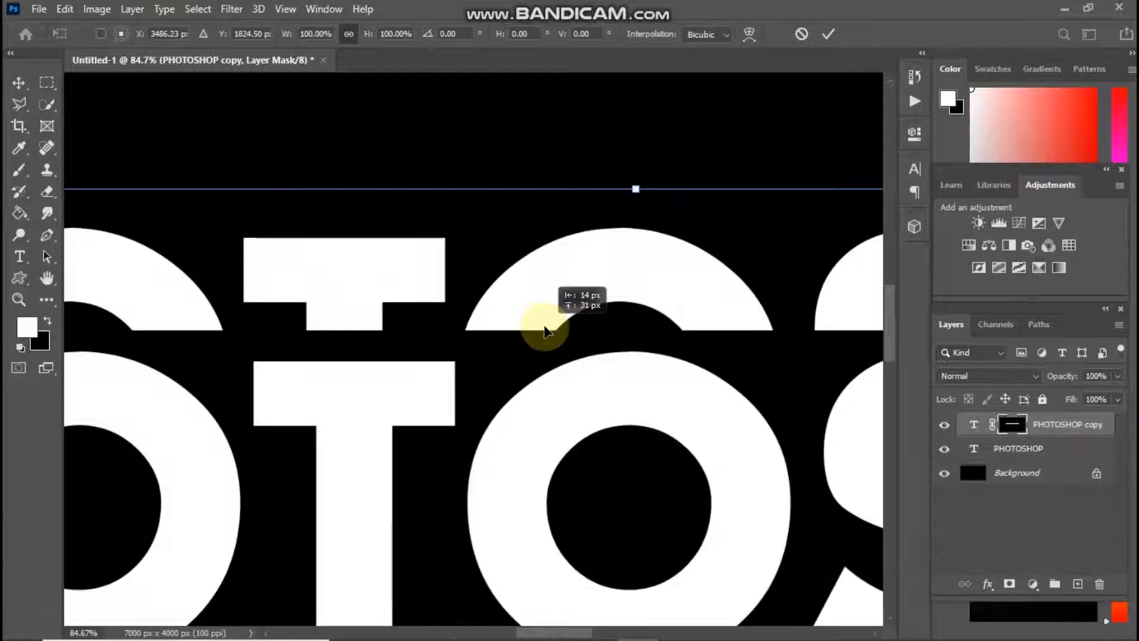
pyautogui.click(828, 34)
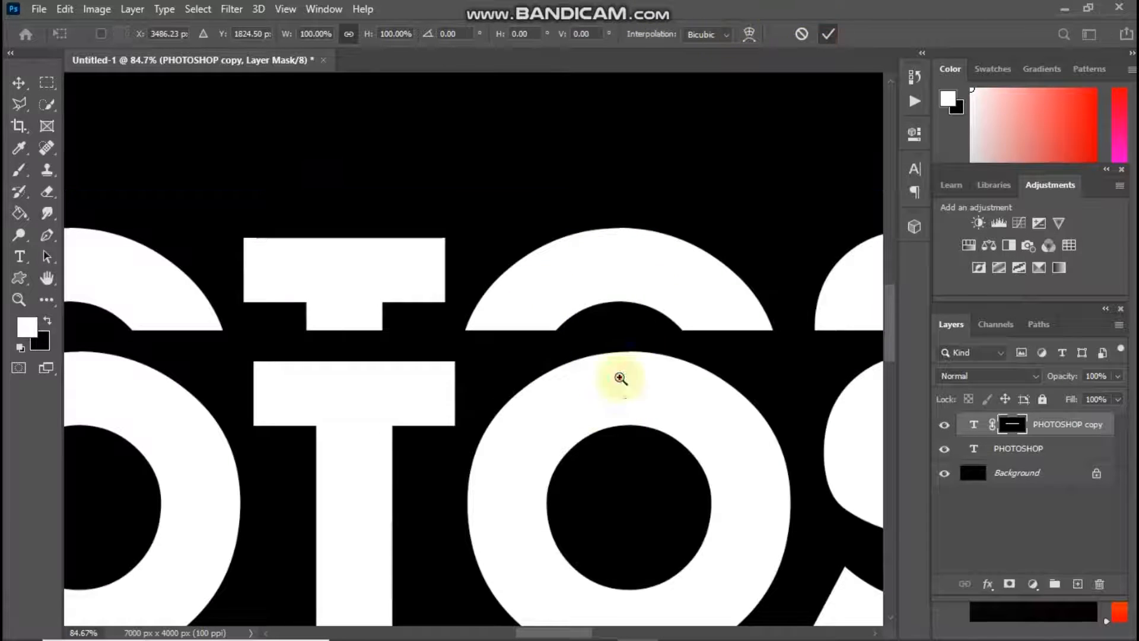
pyautogui.moveTo(618, 376); pyautogui.dragTo(470, 399)
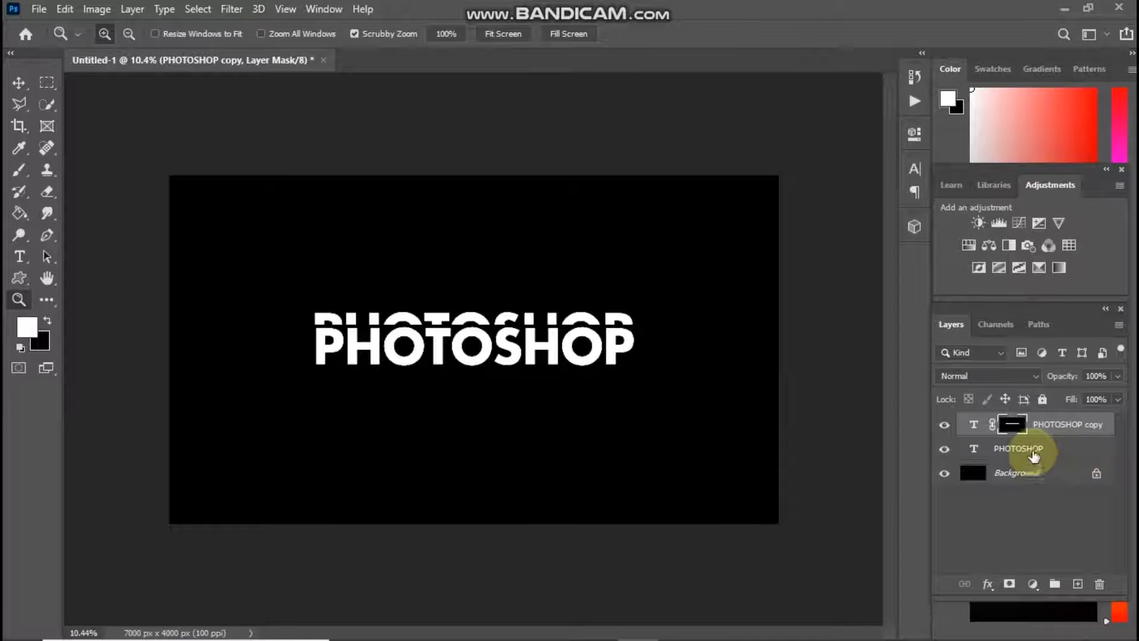
# - Duplicate the original PHOTOSHOP layer again and move this copy straight down so it partly overlaps the original
pyautogui.click(1032, 454)
pyautogui.hotkey('ctrl', 'j')
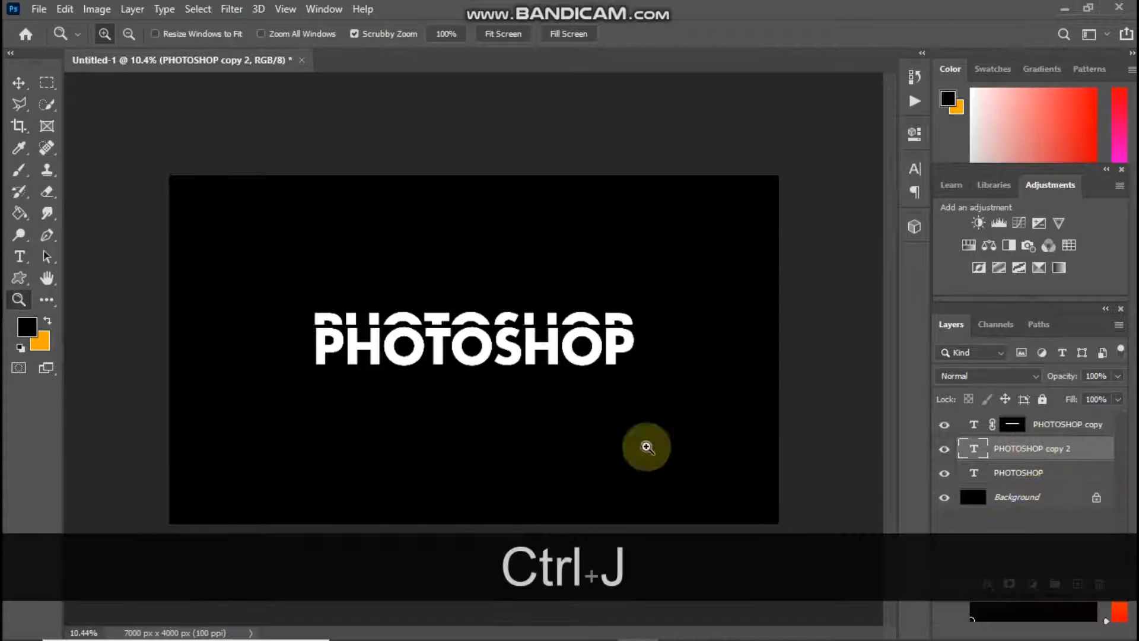
pyautogui.moveTo(423, 301); pyautogui.dragTo(527, 394)
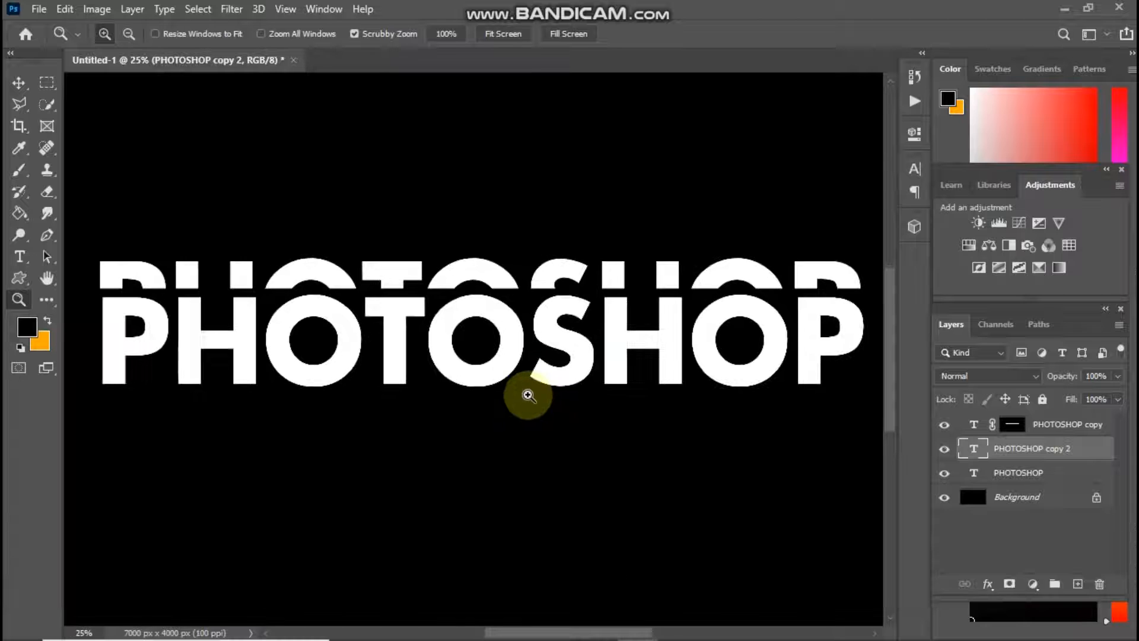
pyautogui.moveTo(475, 338); pyautogui.dragTo(534, 427)
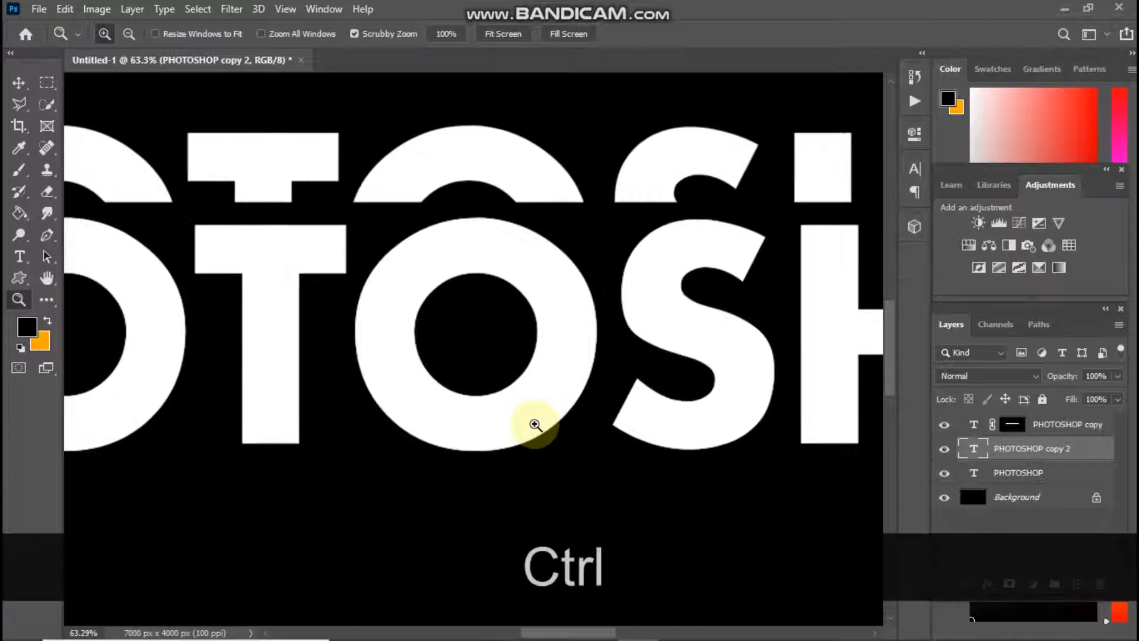
pyautogui.hotkey('ctrl', 't')
pyautogui.moveTo(494, 394); pyautogui.dragTo(496, 466)
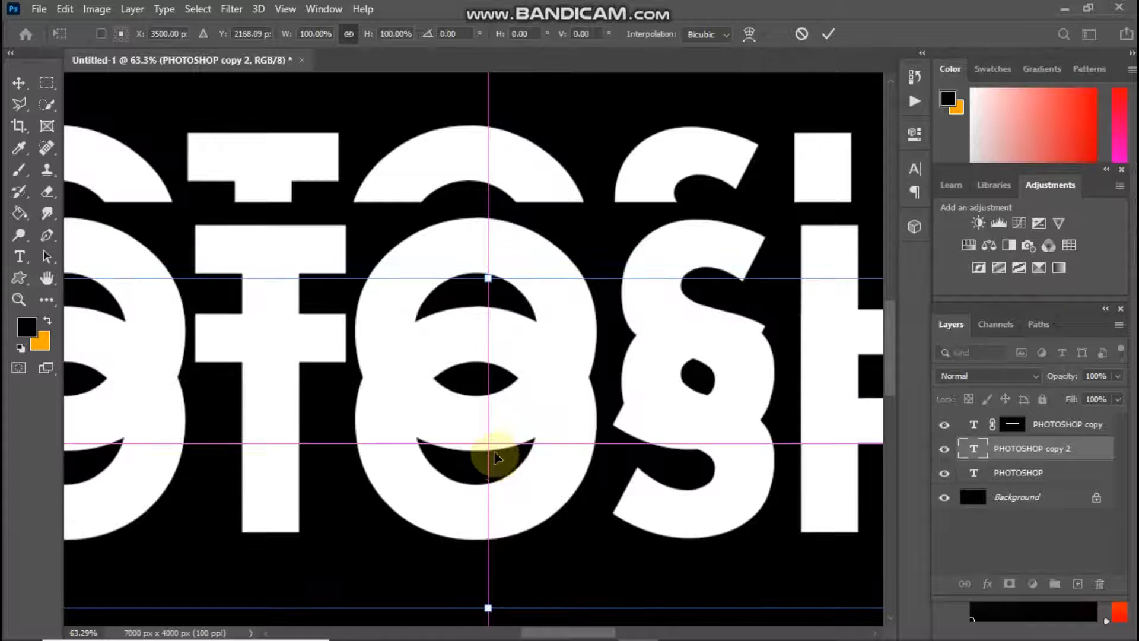
pyautogui.click(828, 34)
# - Mask the lowered text copy with a rectangular selection, keeping only the strip below the original letters
pyautogui.press('z')
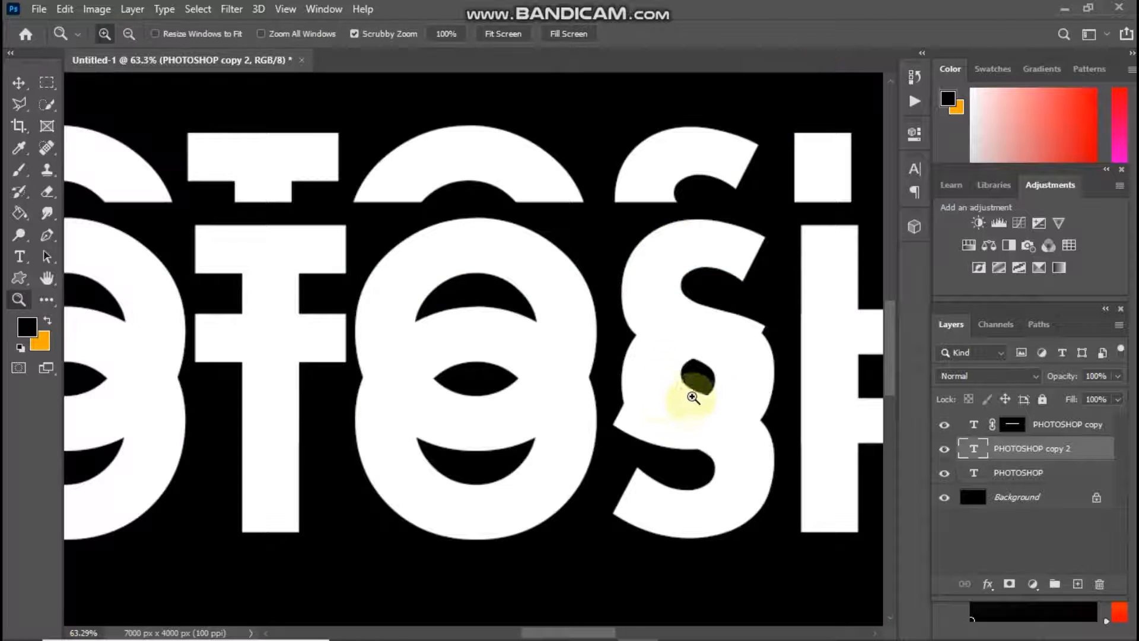
pyautogui.moveTo(692, 386); pyautogui.dragTo(522, 376)
pyautogui.click(46, 83)
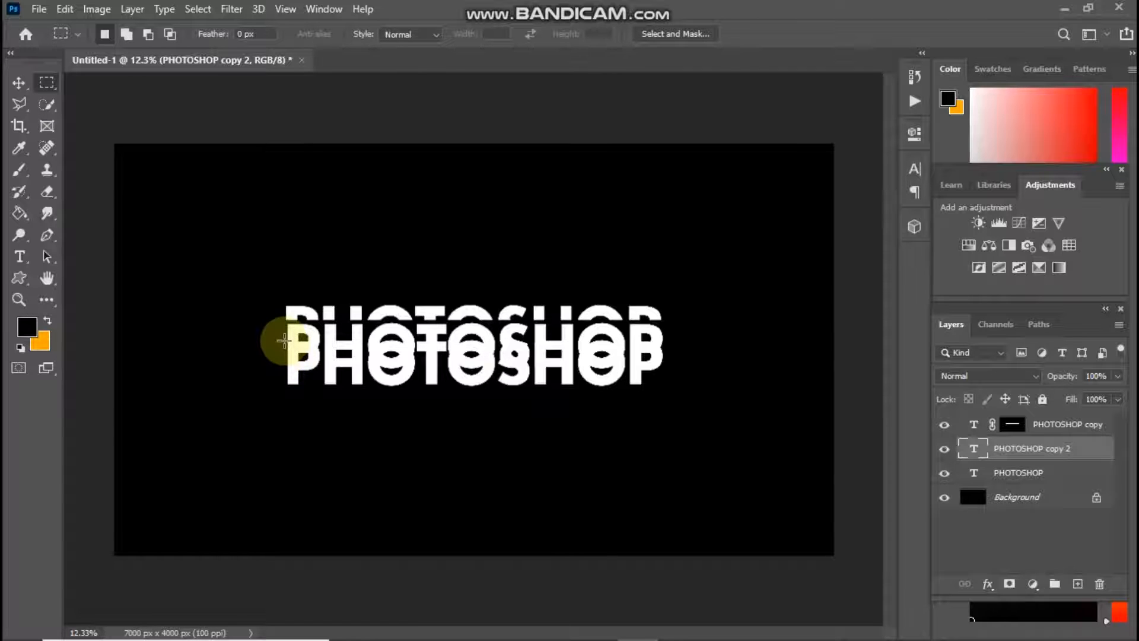
pyautogui.moveTo(283, 339); pyautogui.dragTo(668, 367)
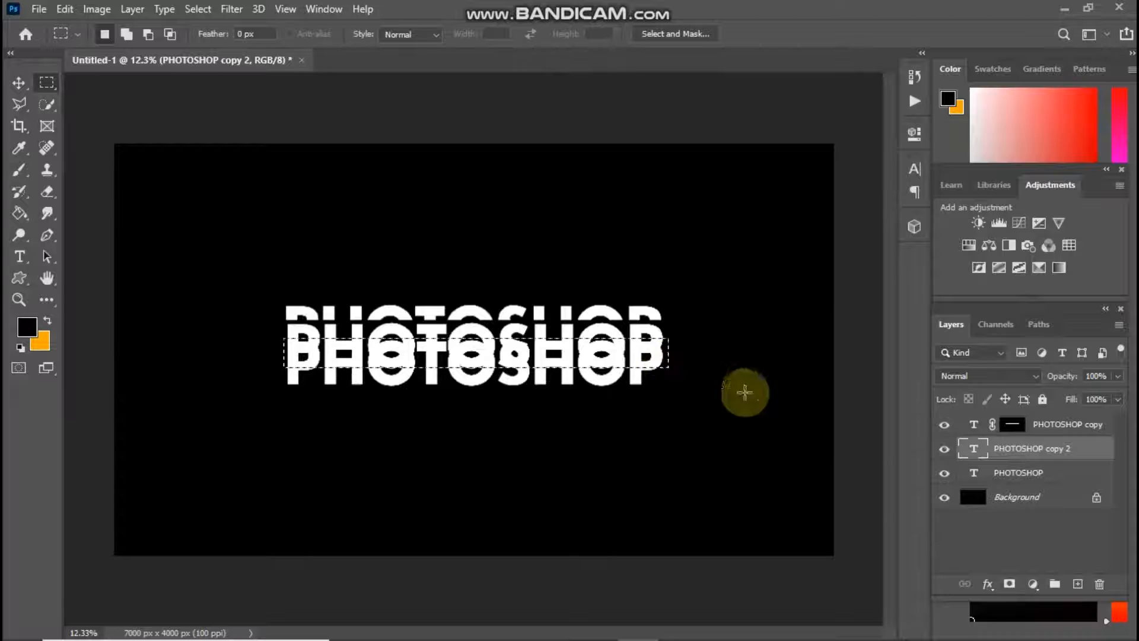
pyautogui.click(1009, 585)
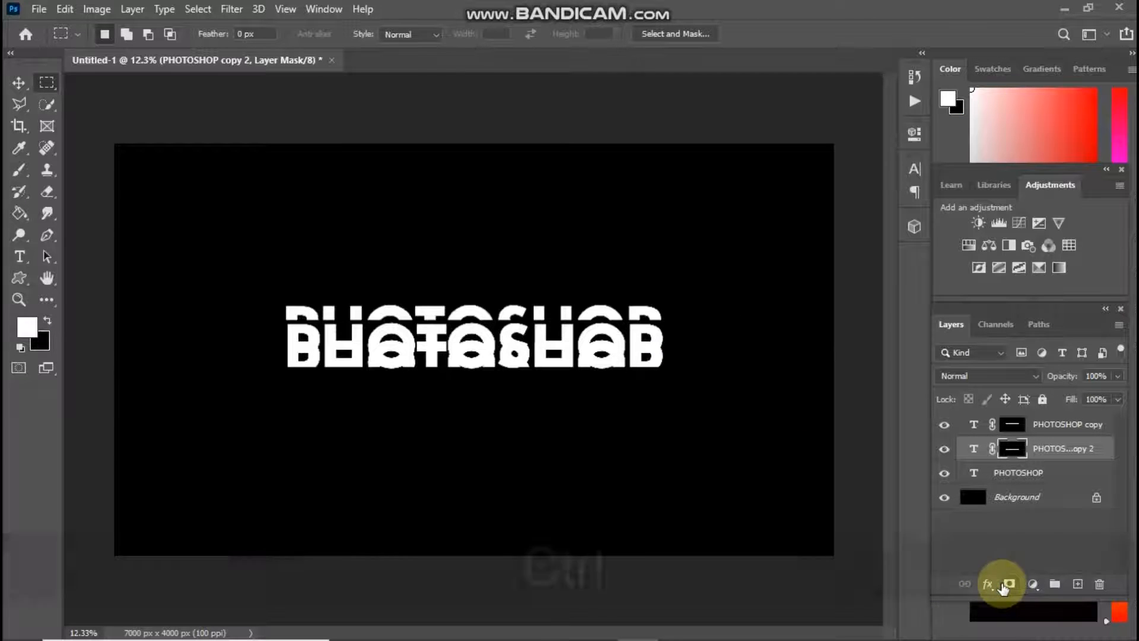
pyautogui.hotkey('ctrl', 'z')
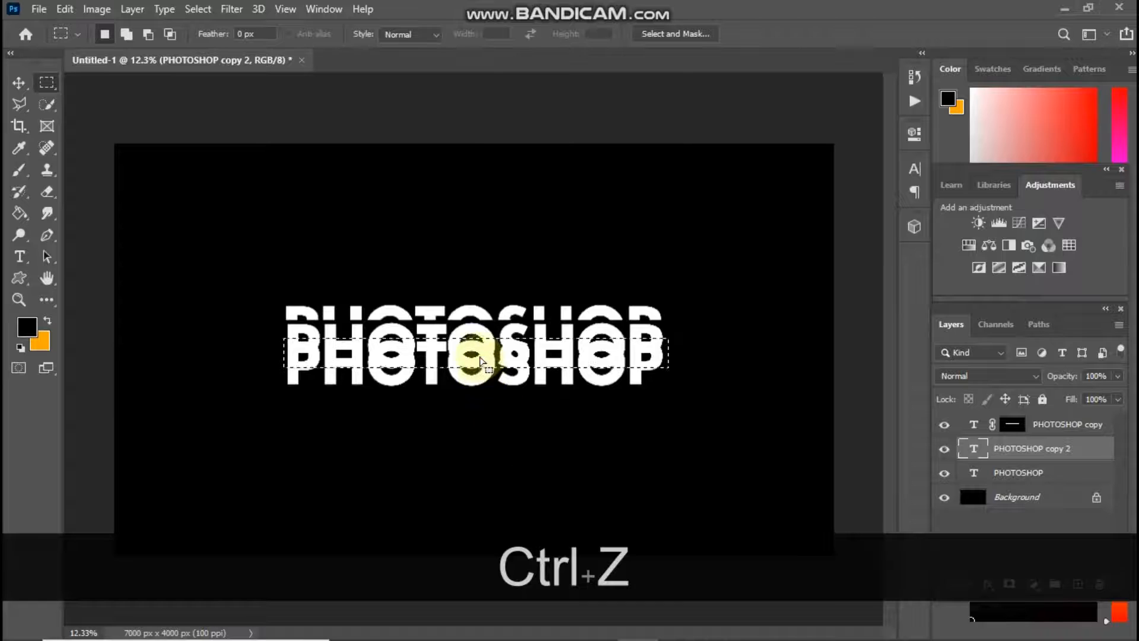
pyautogui.moveTo(478, 386); pyautogui.dragTo(479, 391)
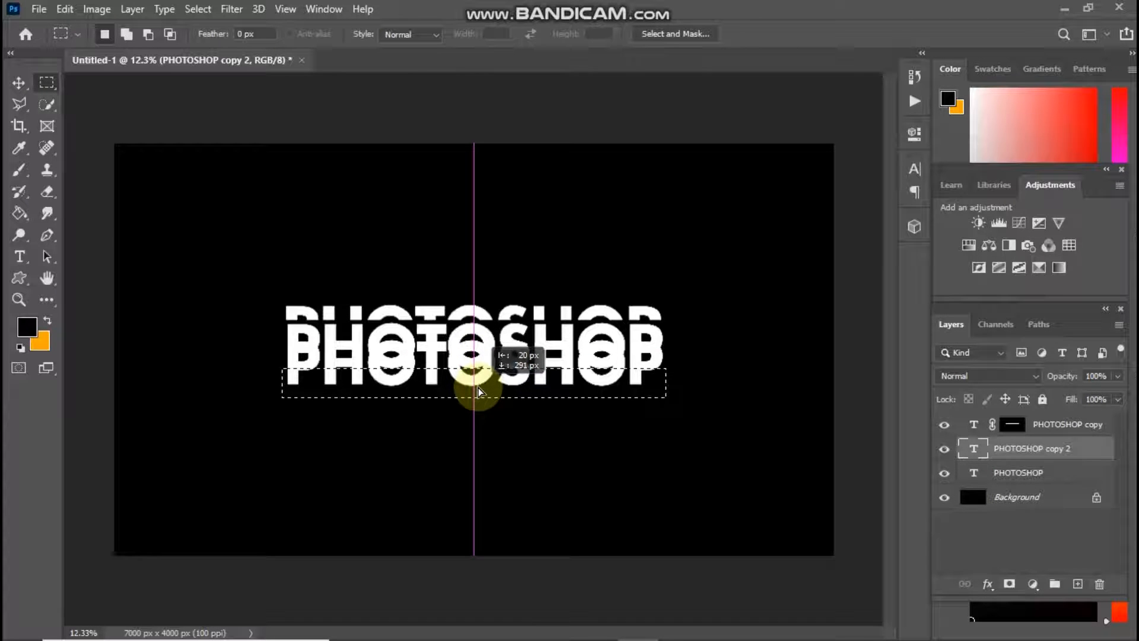
pyautogui.click(1009, 585)
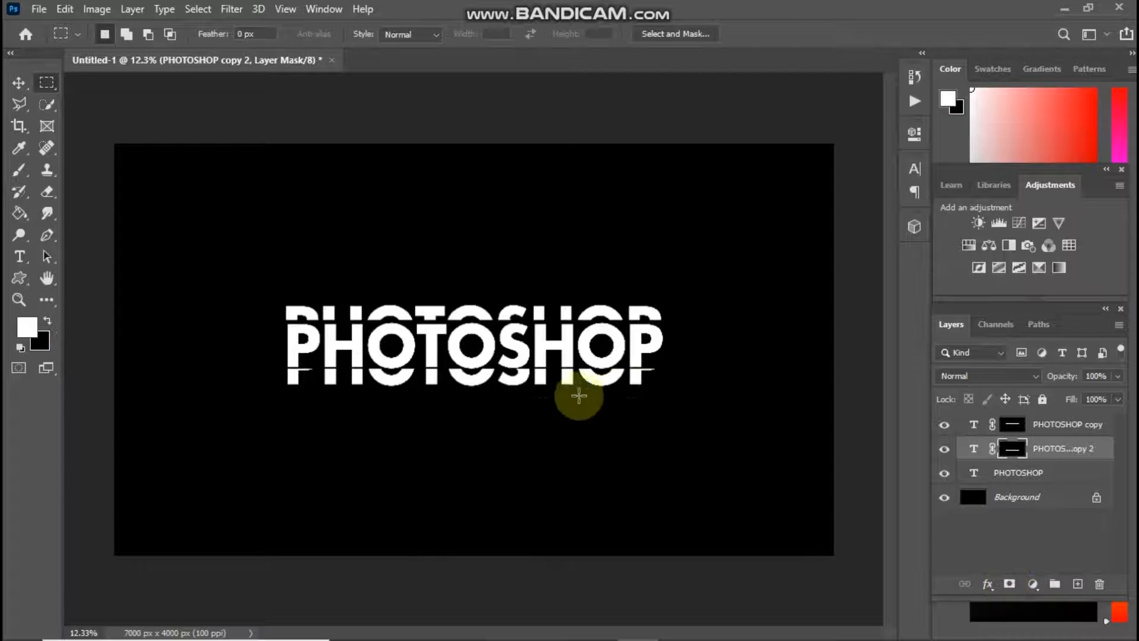
# - Move the masked bottom strip about 30 px straight down to leave a gap below the main text
pyautogui.click(19, 300)
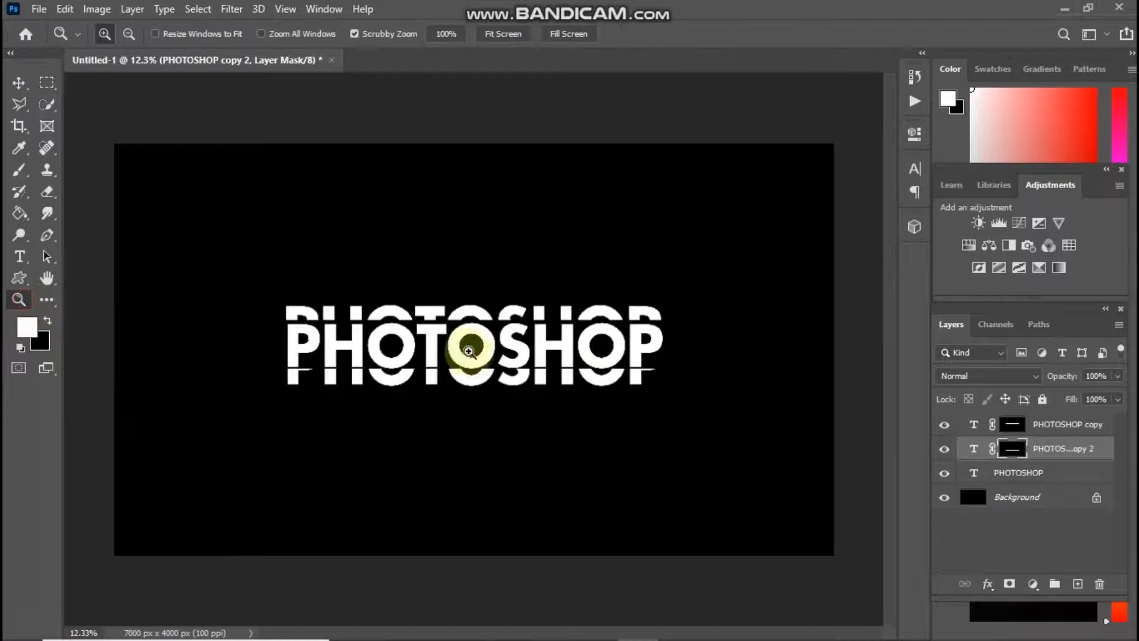
pyautogui.moveTo(463, 332); pyautogui.dragTo(569, 487)
pyautogui.hotkey('ctrl', 't')
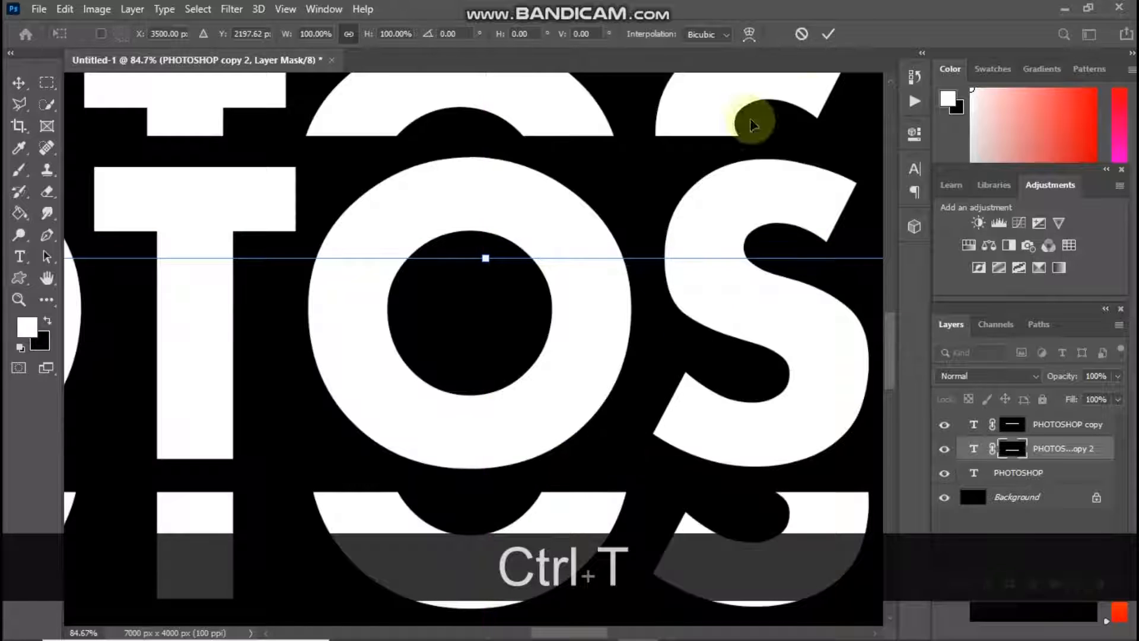
pyautogui.click(835, 36)
pyautogui.moveTo(668, 356); pyautogui.dragTo(543, 347)
pyautogui.click(974, 431)
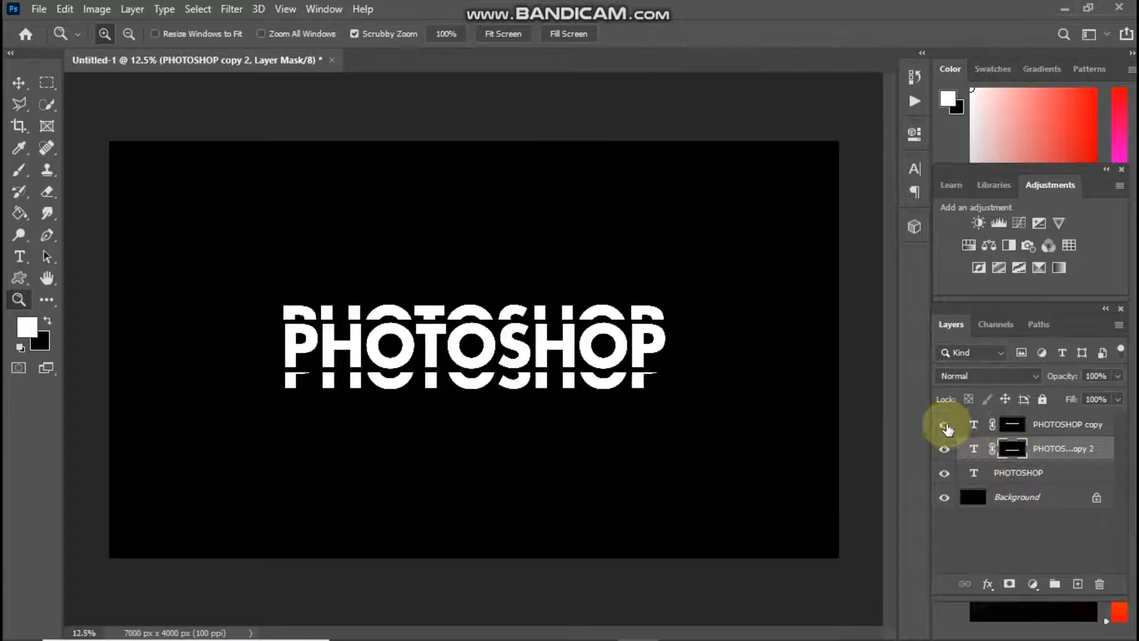
# - Duplicate the masked top strip and move the copy up to form a second strip above it with a small gap
pyautogui.hotkey('ctrl', 'j')
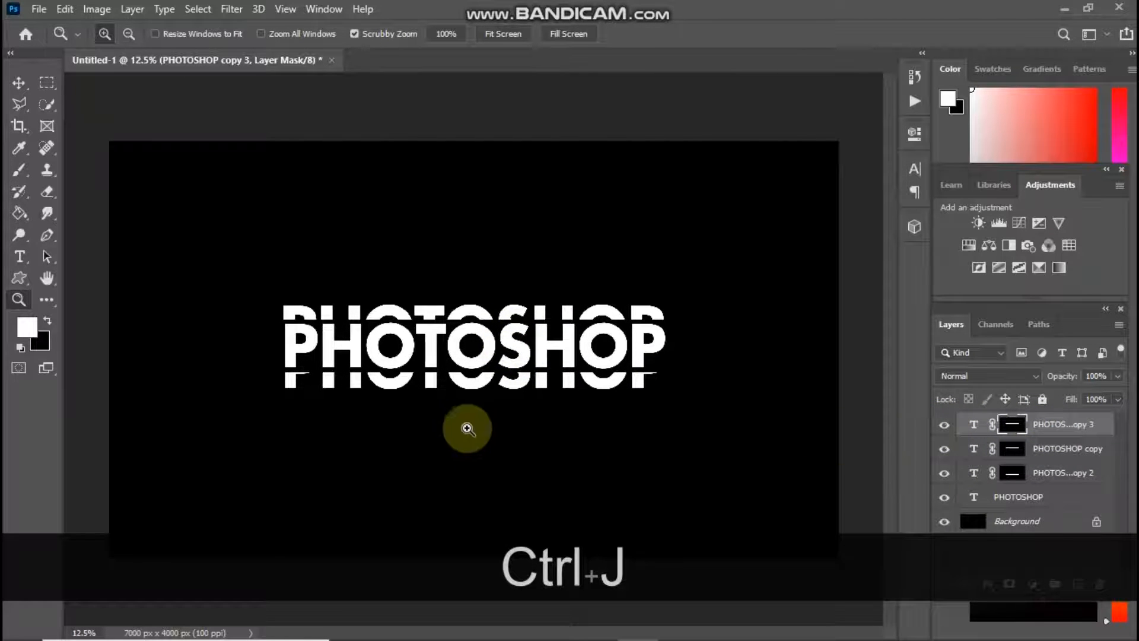
pyautogui.moveTo(485, 305); pyautogui.dragTo(626, 491)
pyautogui.hotkey('ctrl', 't')
pyautogui.moveTo(442, 433); pyautogui.dragTo(440, 237)
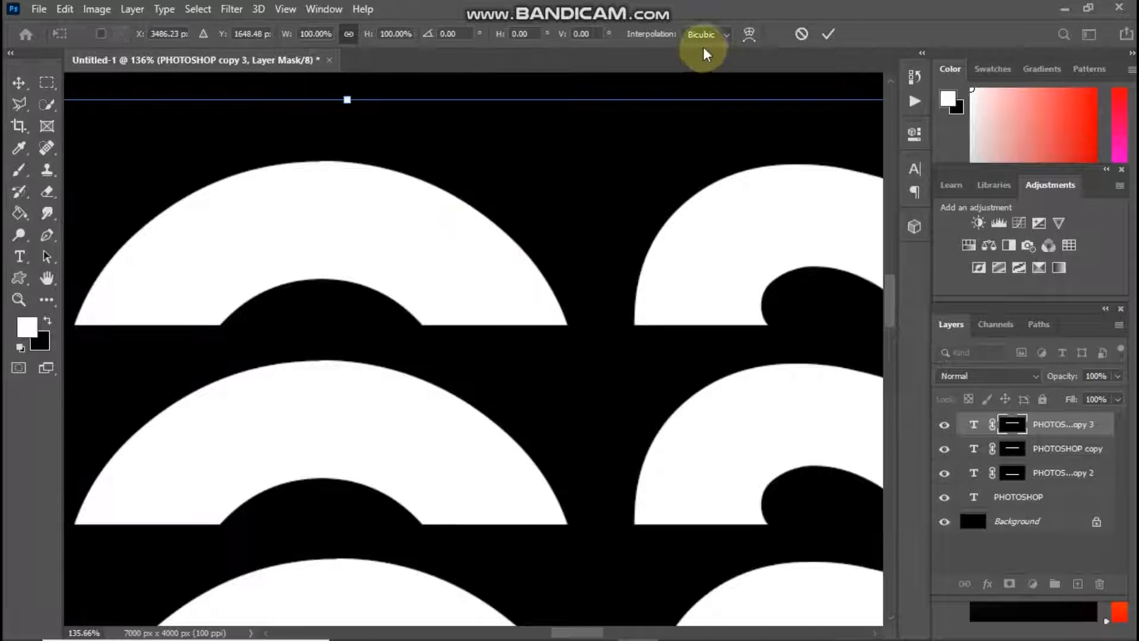
pyautogui.click(827, 37)
pyautogui.moveTo(669, 297); pyautogui.dragTo(439, 306)
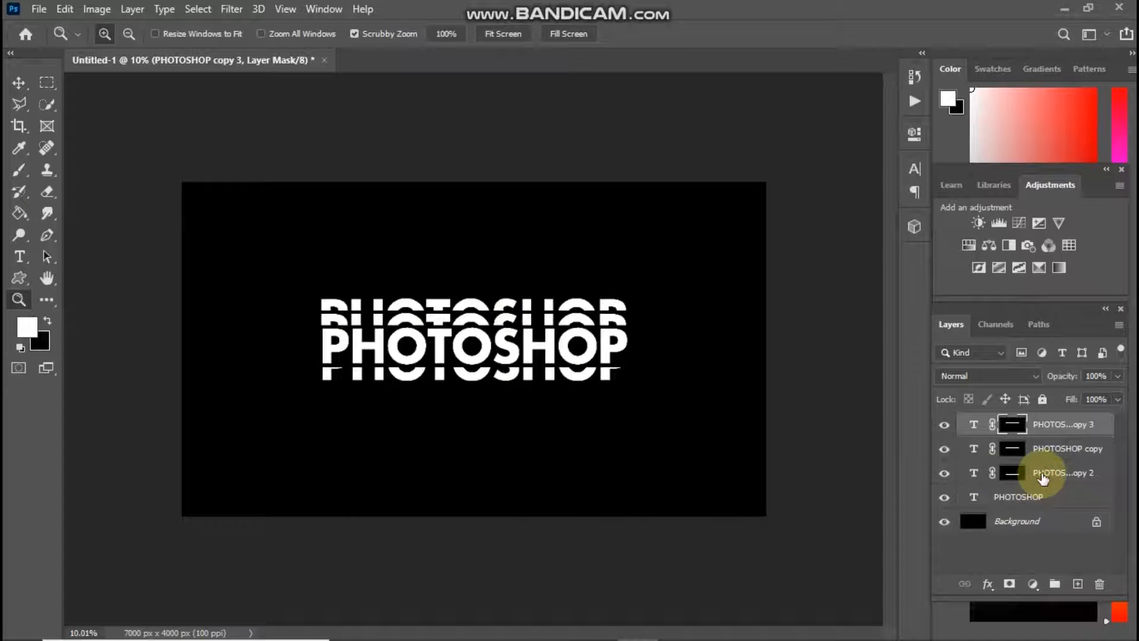
# - Select the masked bottom strip's layer, PHOTOSHOP copy 2
pyautogui.click(1043, 478)
pyautogui.moveTo(501, 437); pyautogui.dragTo(588, 490)
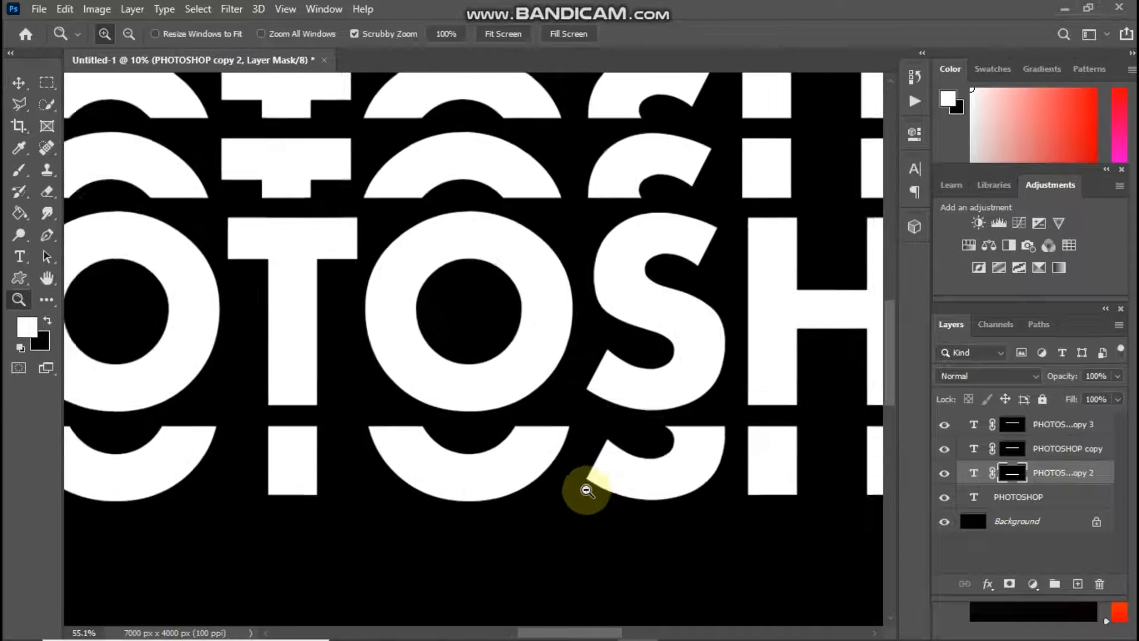
pyautogui.hotkey('ctrl', 't')
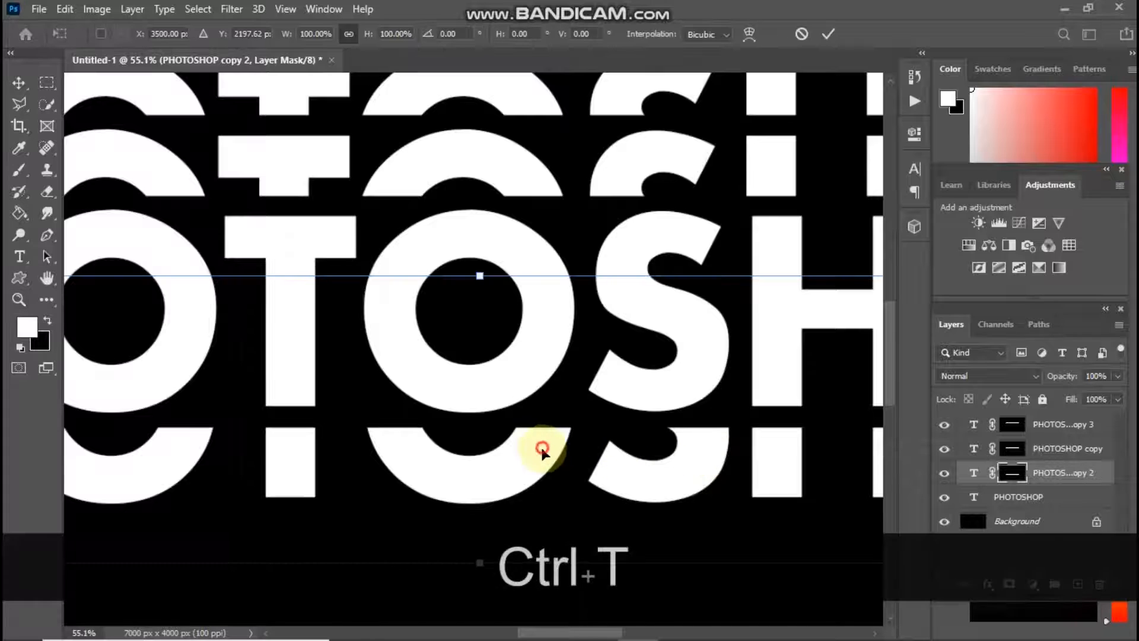
pyautogui.moveTo(542, 450)
pyautogui.mouseDown()
pyautogui.moveTo(542, 470)
pyautogui.moveTo(542, 448)
pyautogui.moveTo(544, 459)
pyautogui.mouseUp()
pyautogui.click(803, 33)
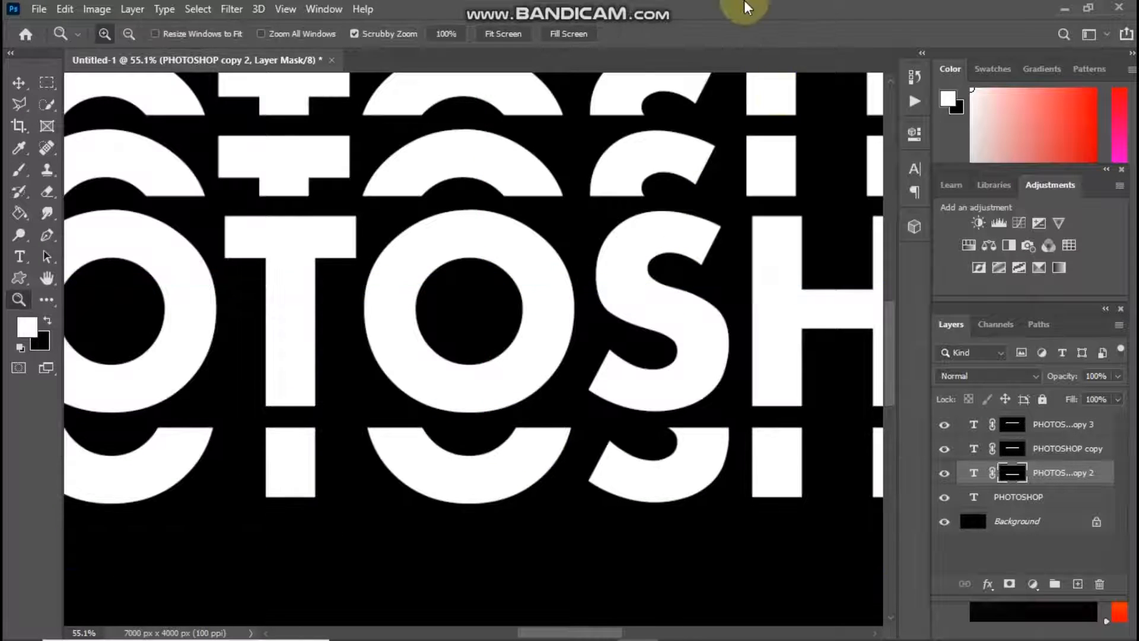
# - Duplicate the masked bottom strip and move the copy about 201 px straight down to form a second strip below it
pyautogui.hotkey('ctrl', 'j')
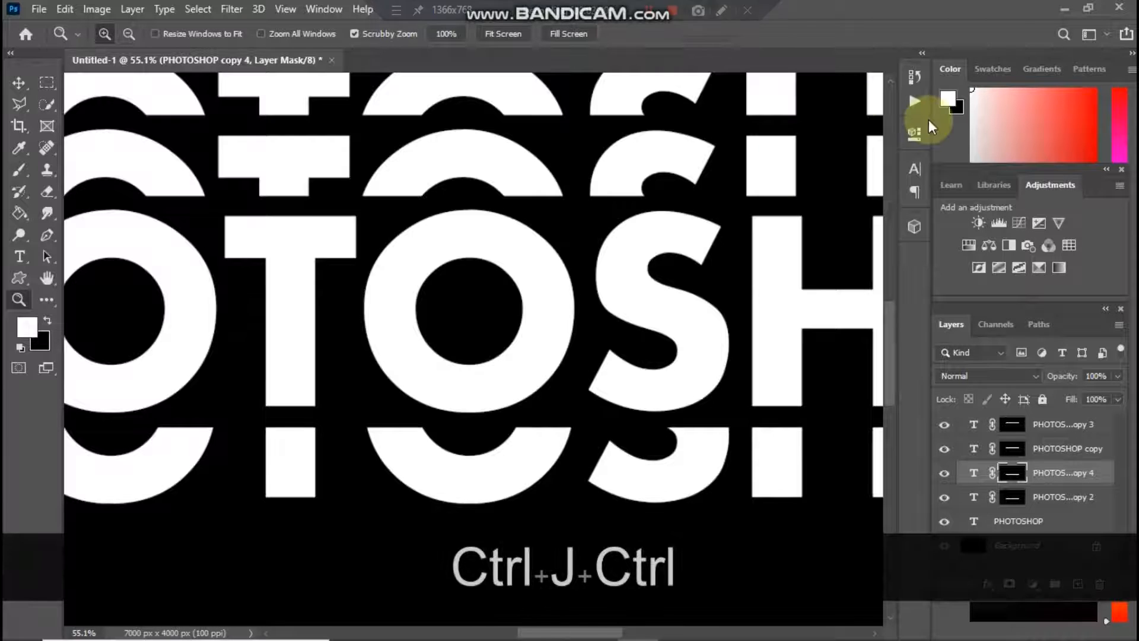
pyautogui.hotkey('ctrl', 't')
pyautogui.moveTo(544, 438); pyautogui.dragTo(542, 502)
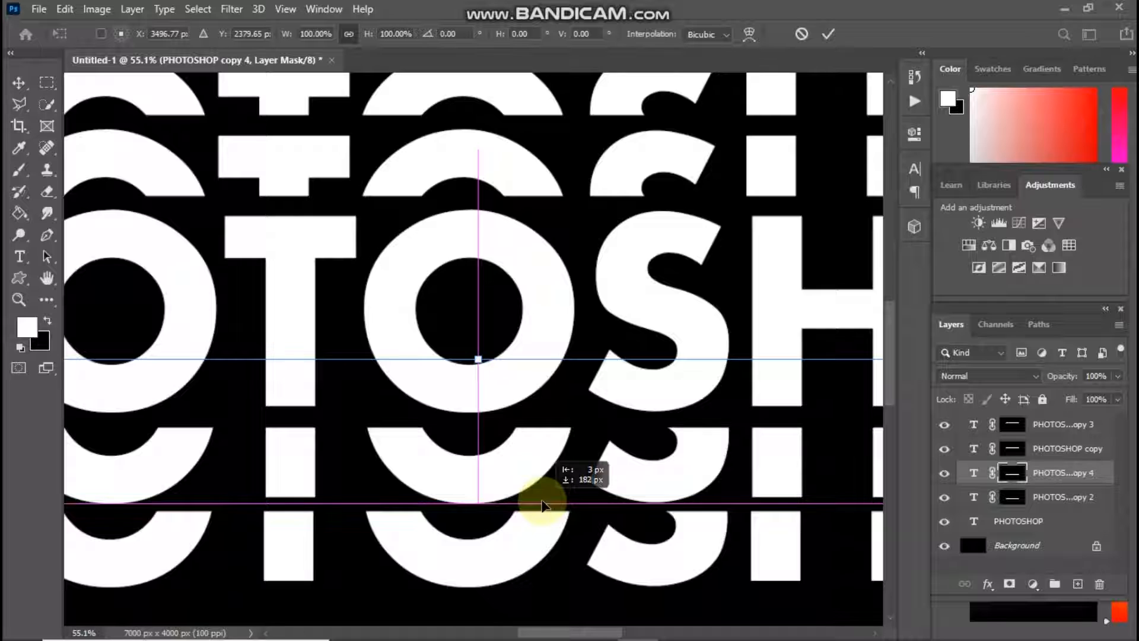
pyautogui.moveTo(542, 505); pyautogui.dragTo(546, 511)
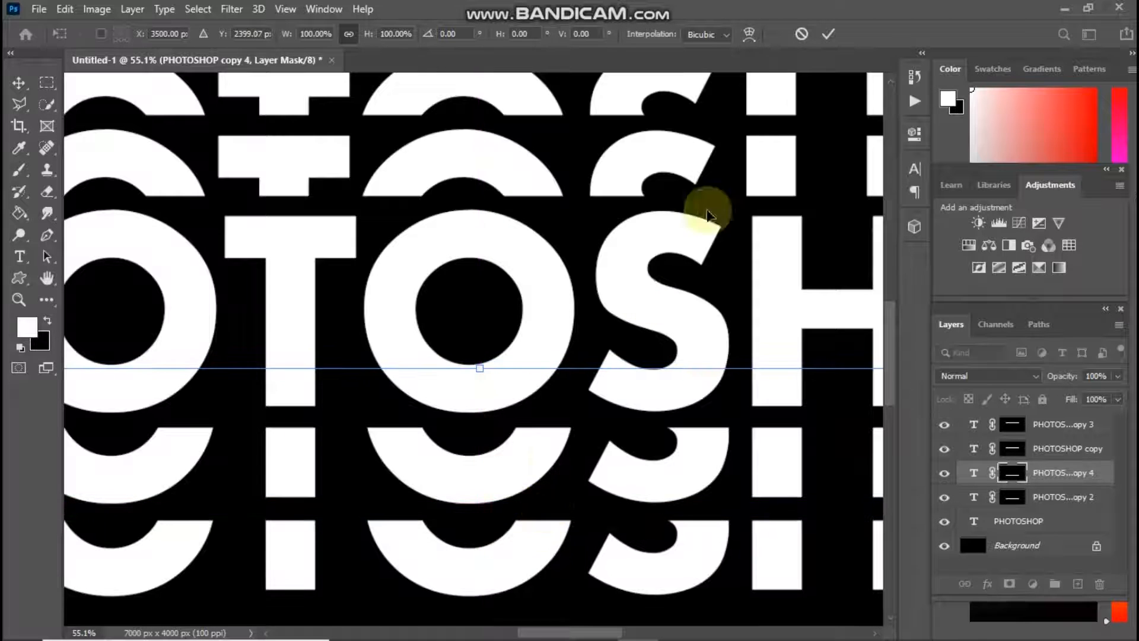
pyautogui.click(828, 34)
pyautogui.press('z')
pyautogui.moveTo(660, 305); pyautogui.dragTo(522, 310)
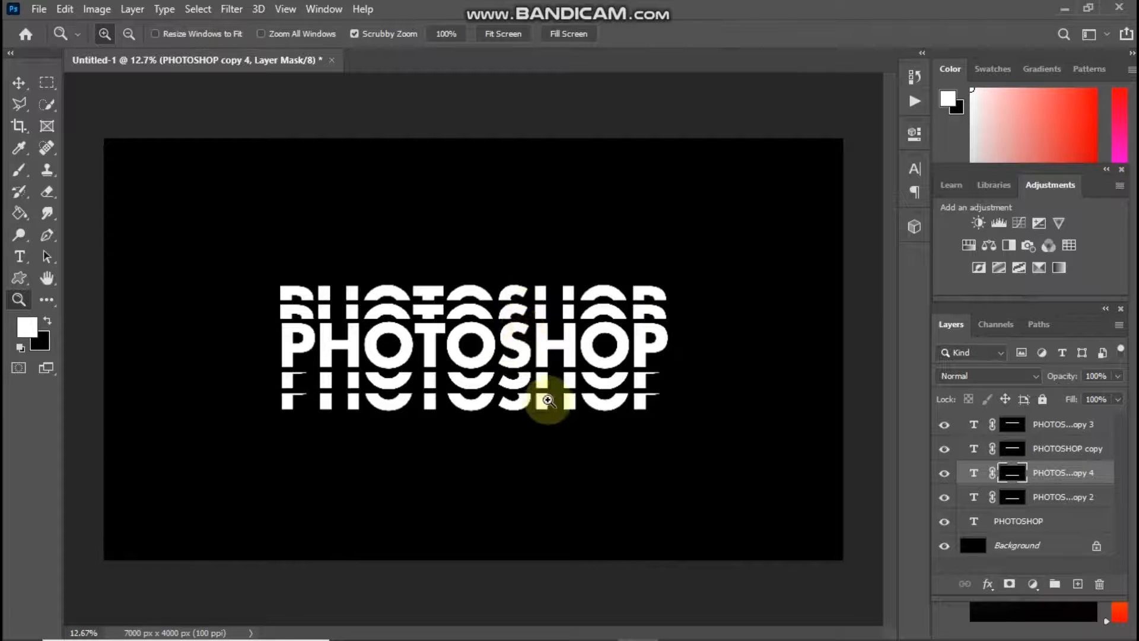
# - Group the main PHOTOSHOP text layer with its four masked strip layers and duplicate the group
pyautogui.keyDown('ctrl'); pyautogui.click(1032, 521); pyautogui.keyUp('ctrl')
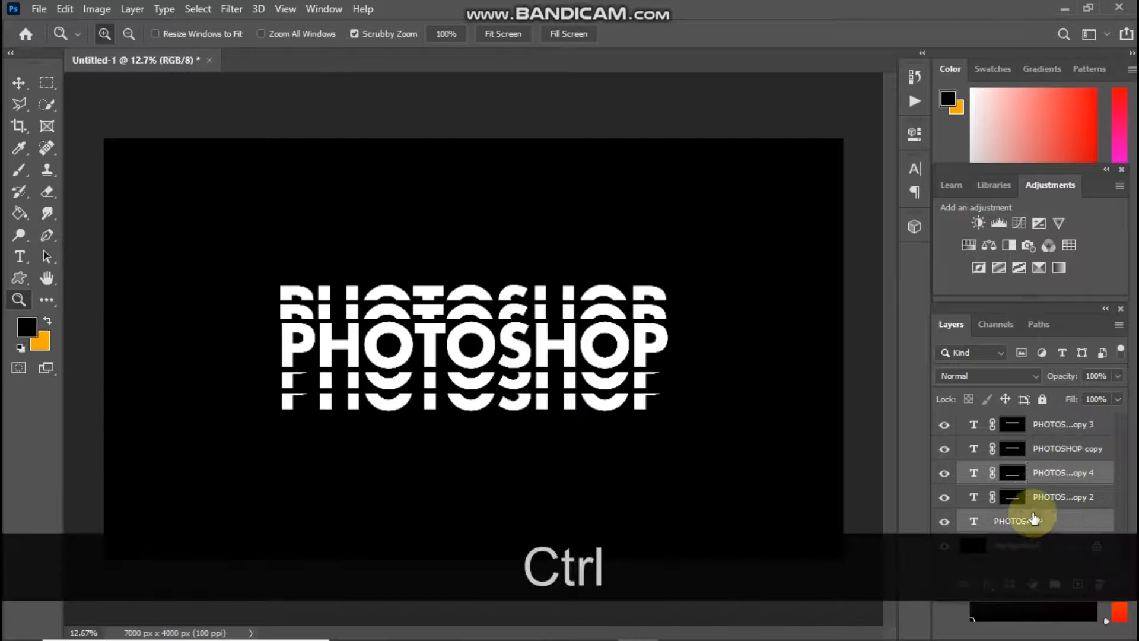
pyautogui.keyDown('ctrl'); pyautogui.keyDown('shift'); pyautogui.click(1051, 429); pyautogui.keyUp('shift'); pyautogui.keyUp('ctrl')
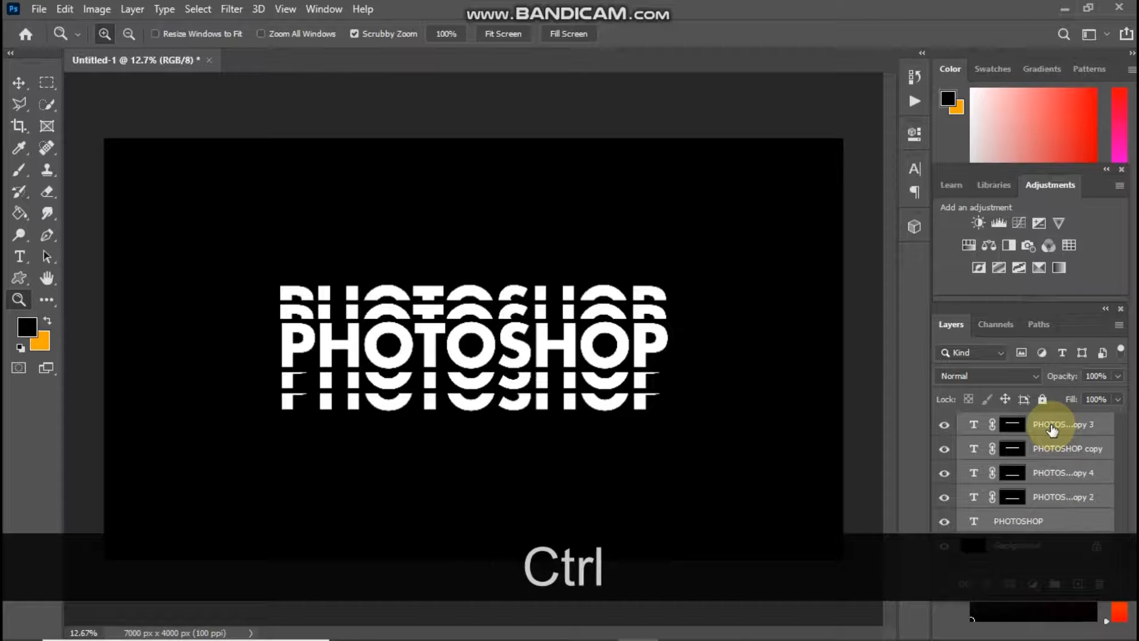
pyautogui.hotkey('ctrl', 'e')
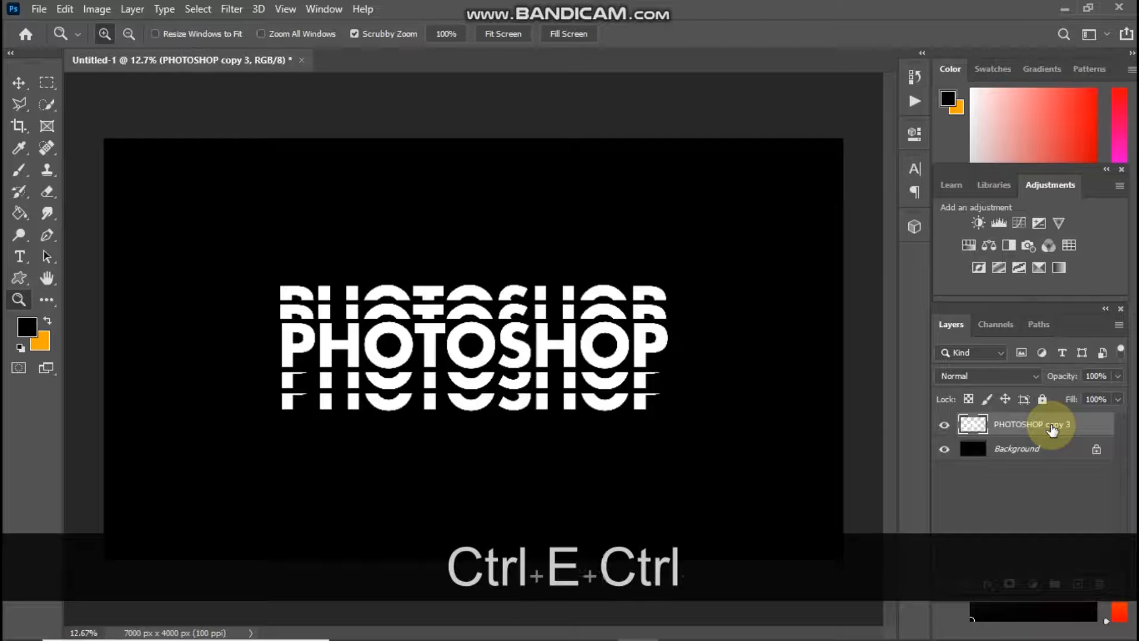
pyautogui.hotkey('ctrl', 'z')
pyautogui.hotkey('ctrl', 'g')
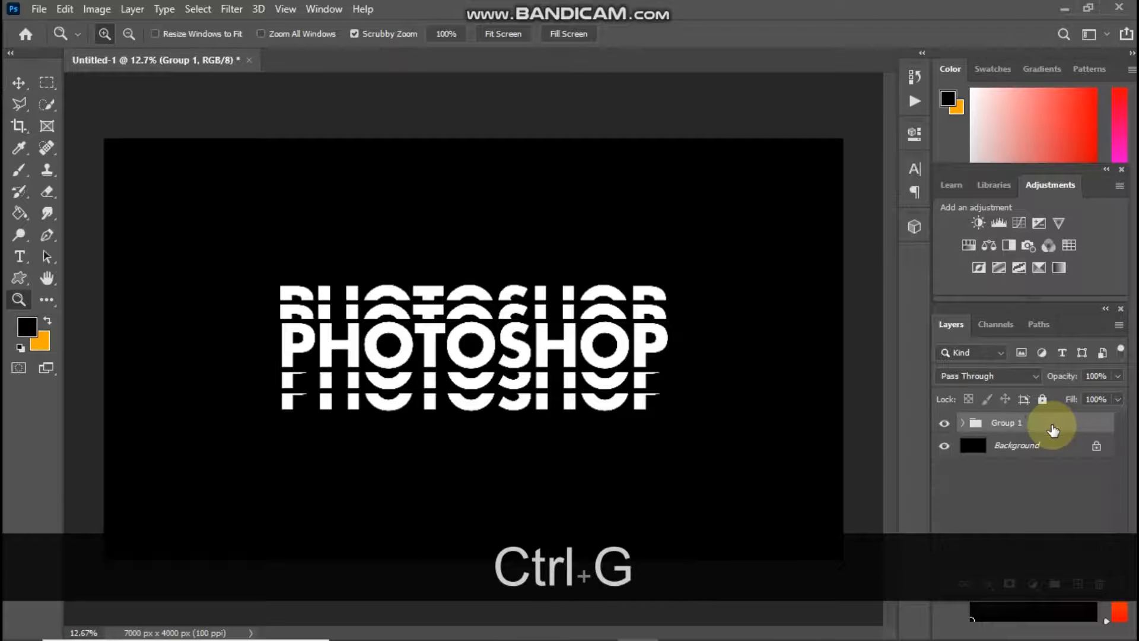
pyautogui.moveTo(509, 387); pyautogui.dragTo(494, 381)
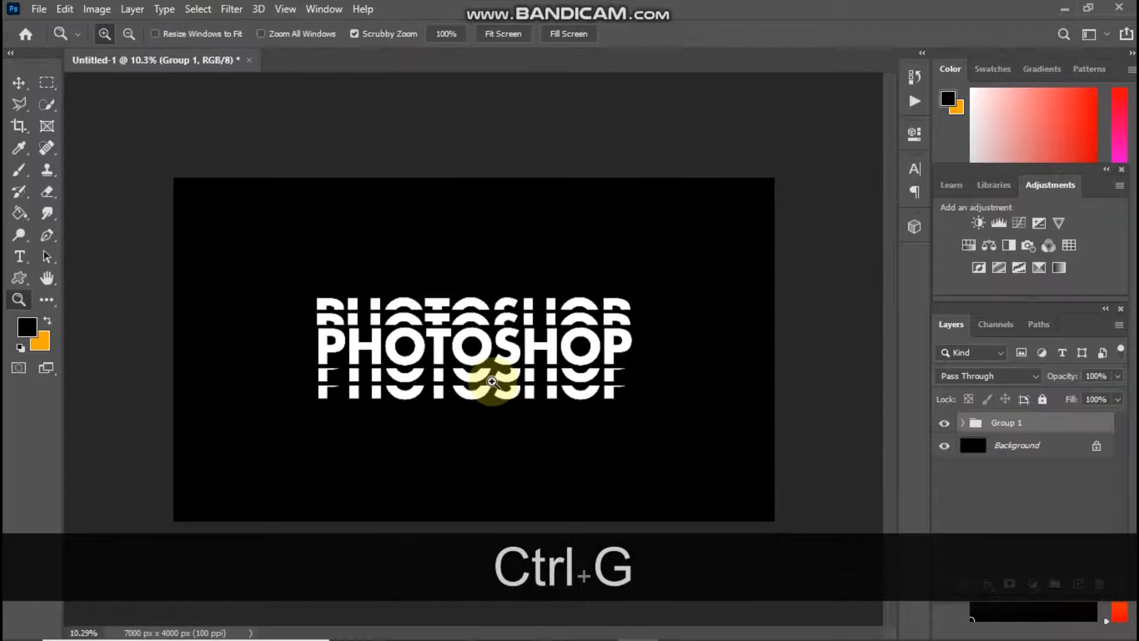
pyautogui.hotkey('ctrl', 'j')
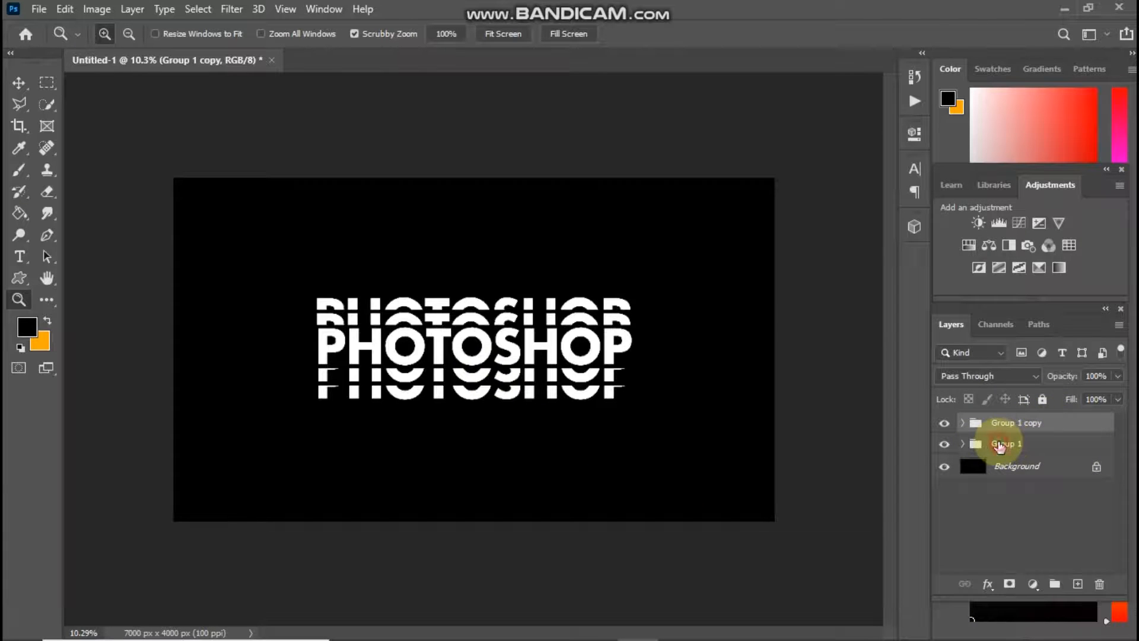
# - Set the fill opacity of the original Group 1 to 0% and check it with the copied group briefly hidden
pyautogui.click(1000, 446)
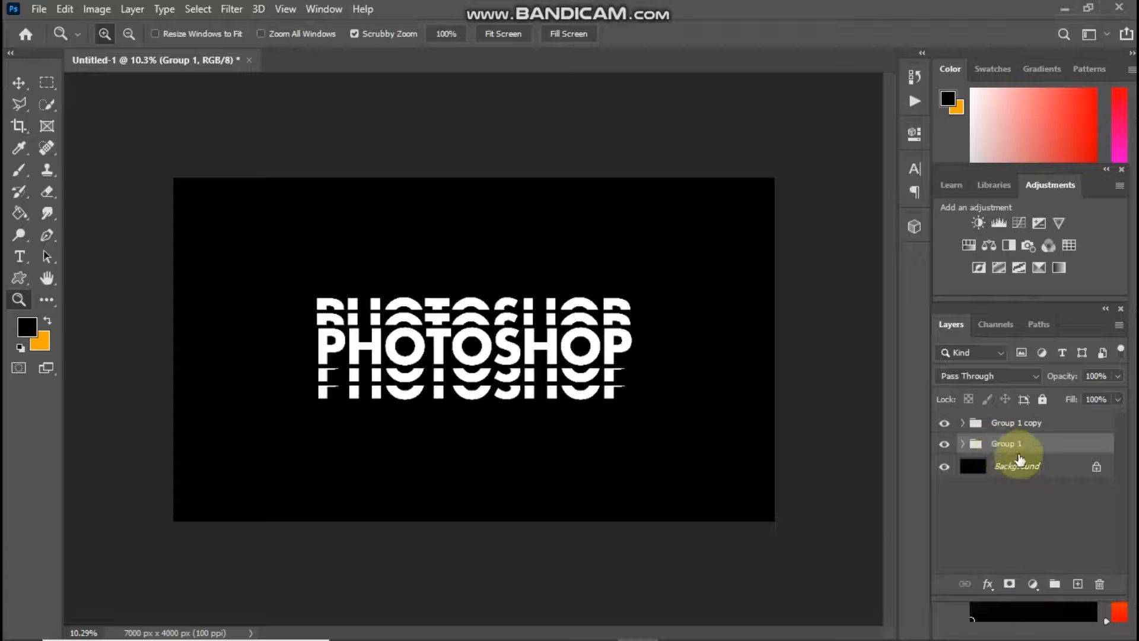
pyautogui.rightClick(1023, 446)
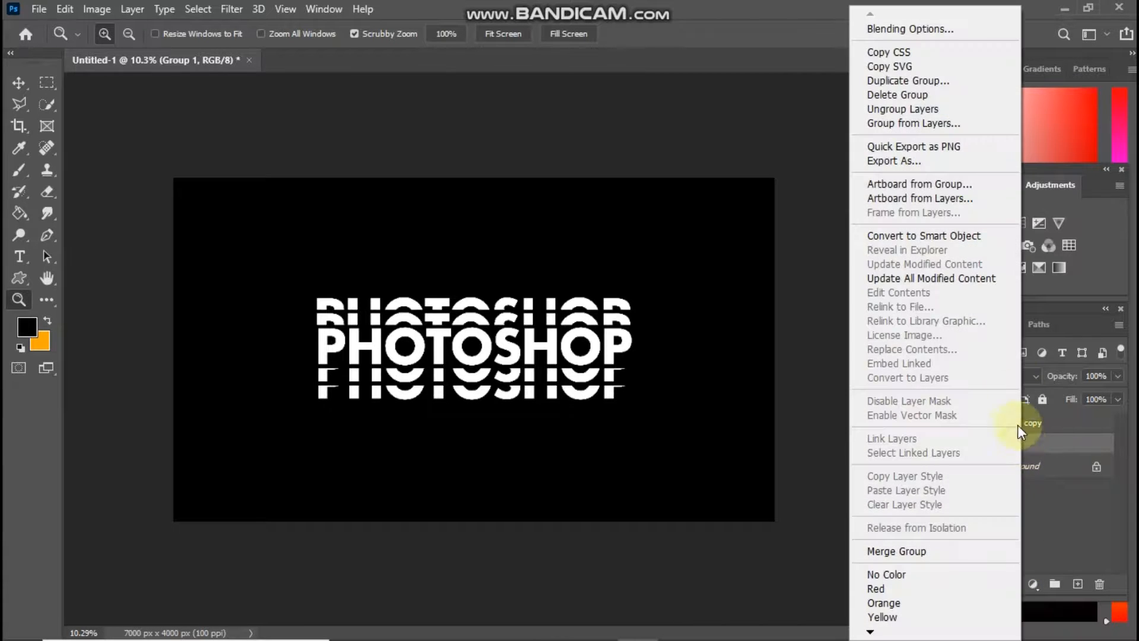
pyautogui.click(929, 29)
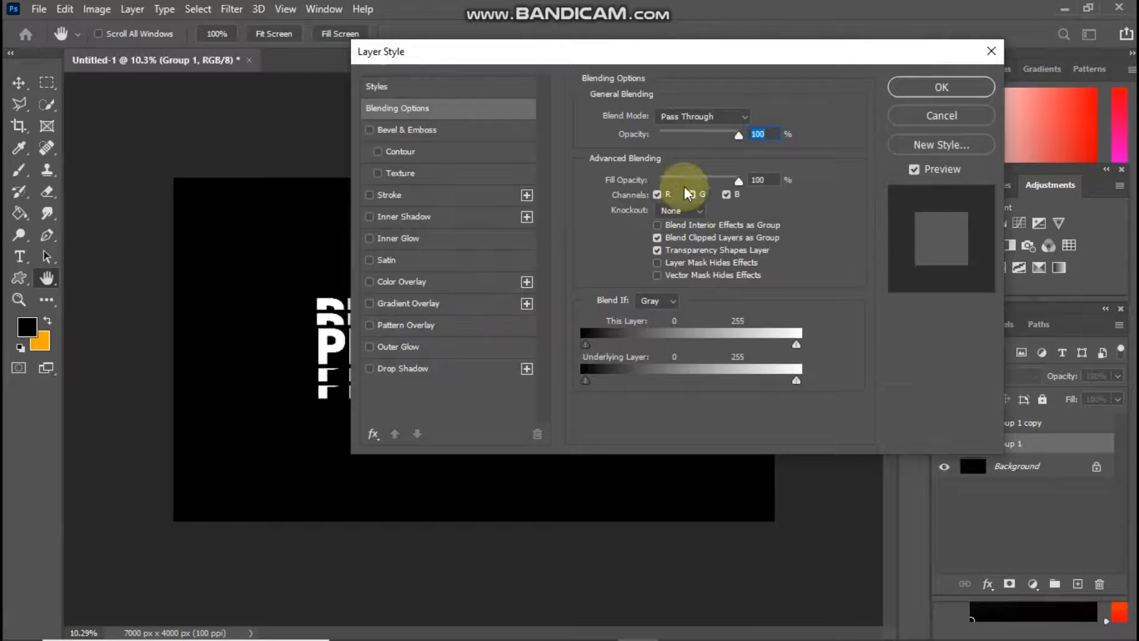
pyautogui.moveTo(702, 176); pyautogui.dragTo(639, 176)
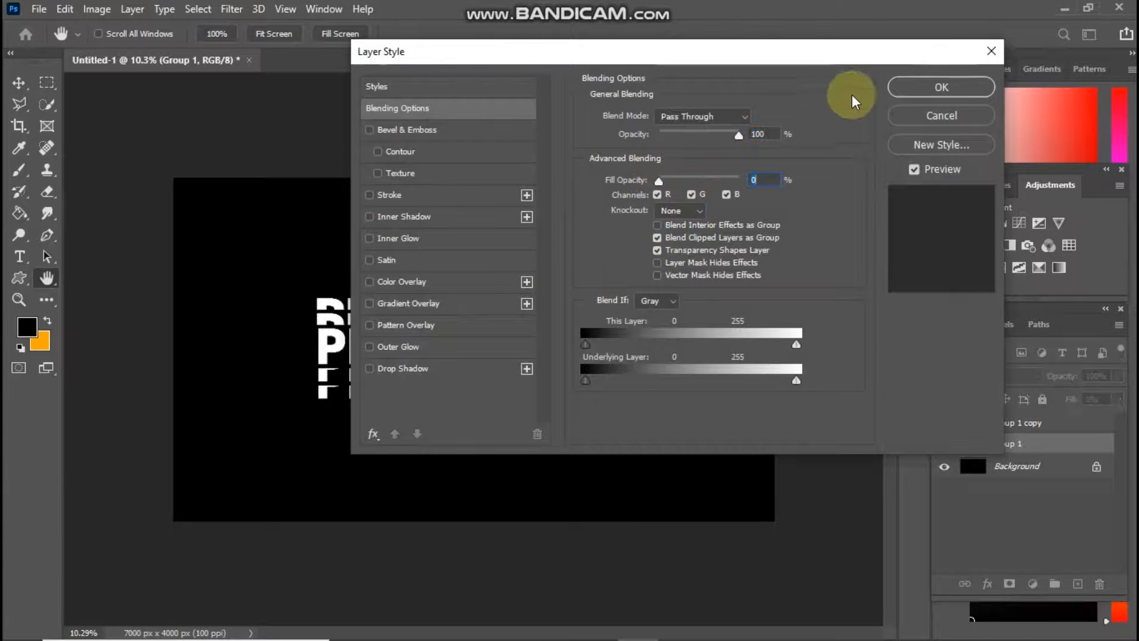
pyautogui.click(909, 88)
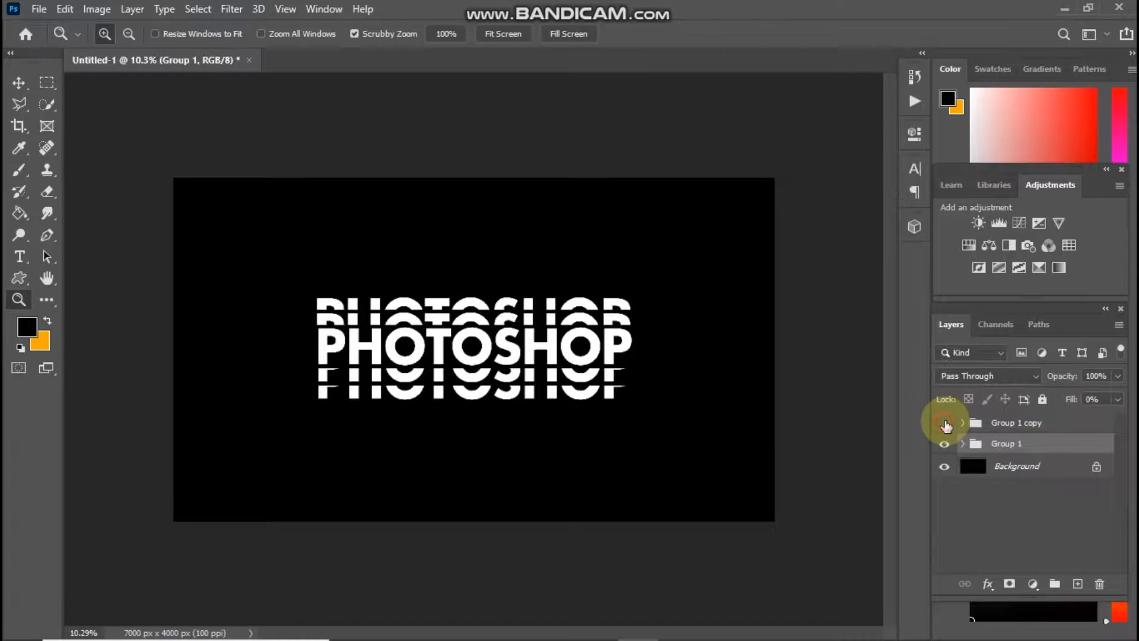
pyautogui.click(945, 423)
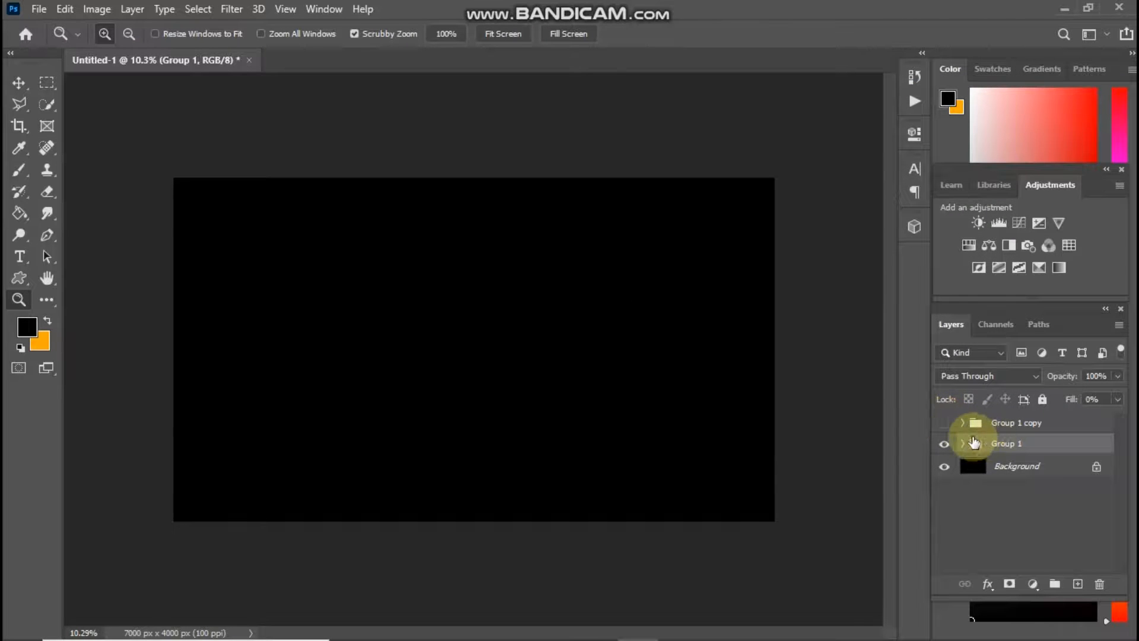
pyautogui.click(945, 423)
# - Add a white 10 px Stroke positioned inside to Group 1, and check the outline with the copied group briefly hidden
pyautogui.rightClick(1001, 446)
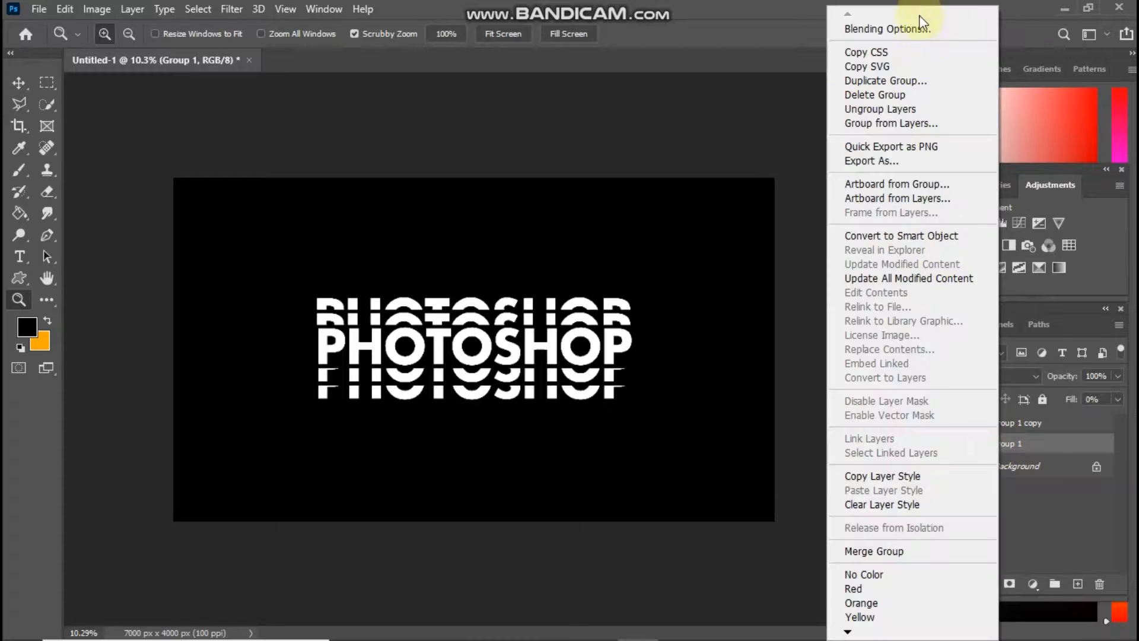
pyautogui.click(919, 38)
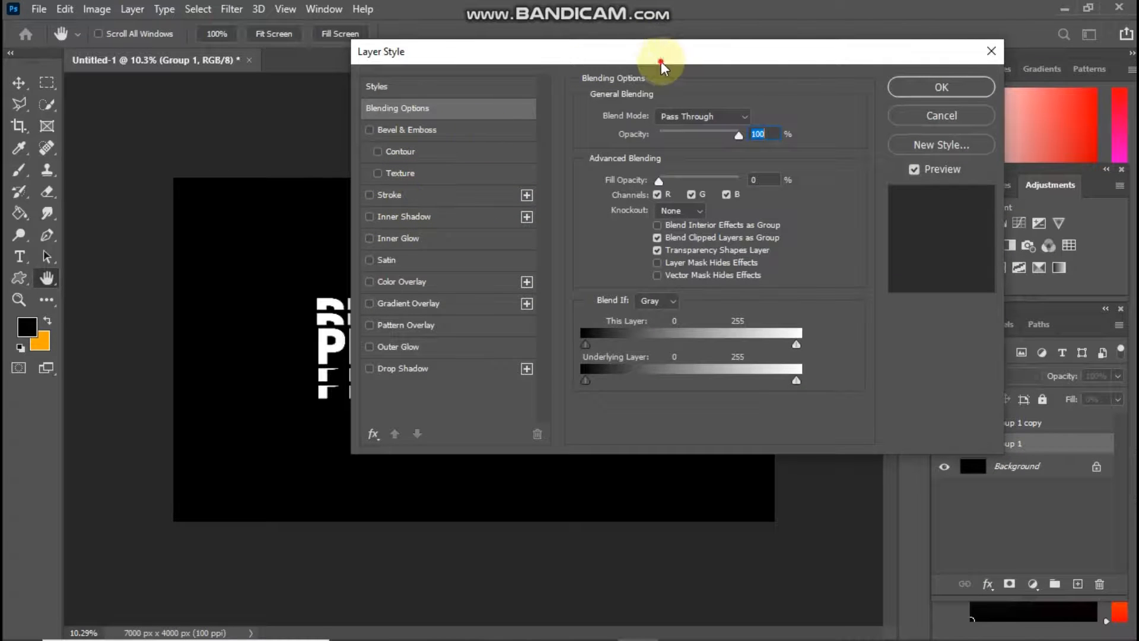
pyautogui.moveTo(661, 61); pyautogui.dragTo(564, 40)
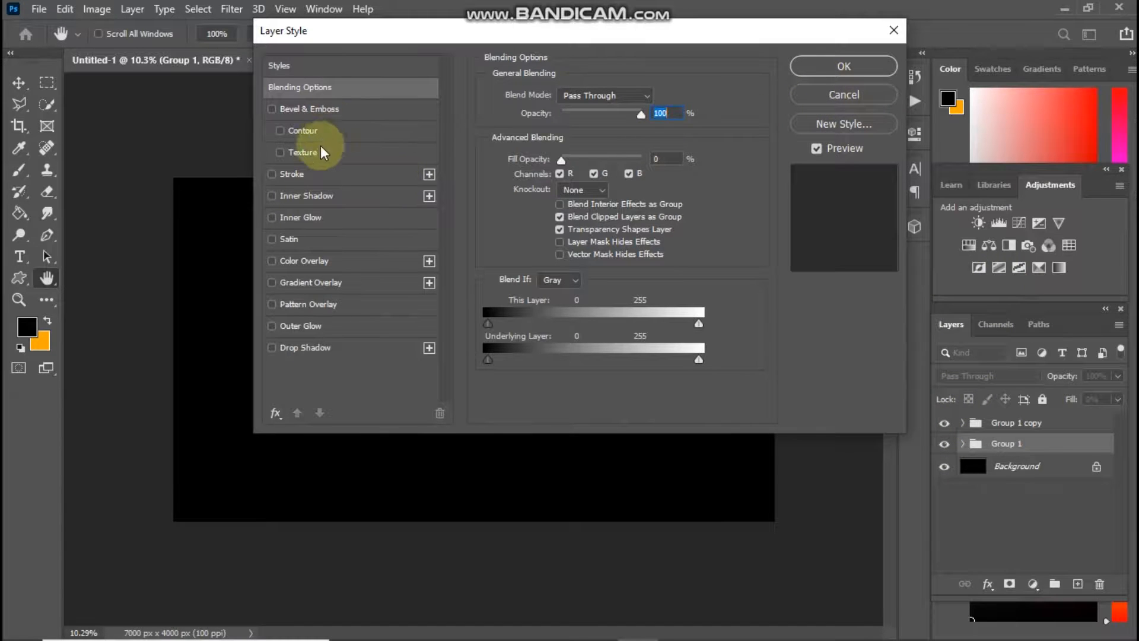
pyautogui.click(316, 173)
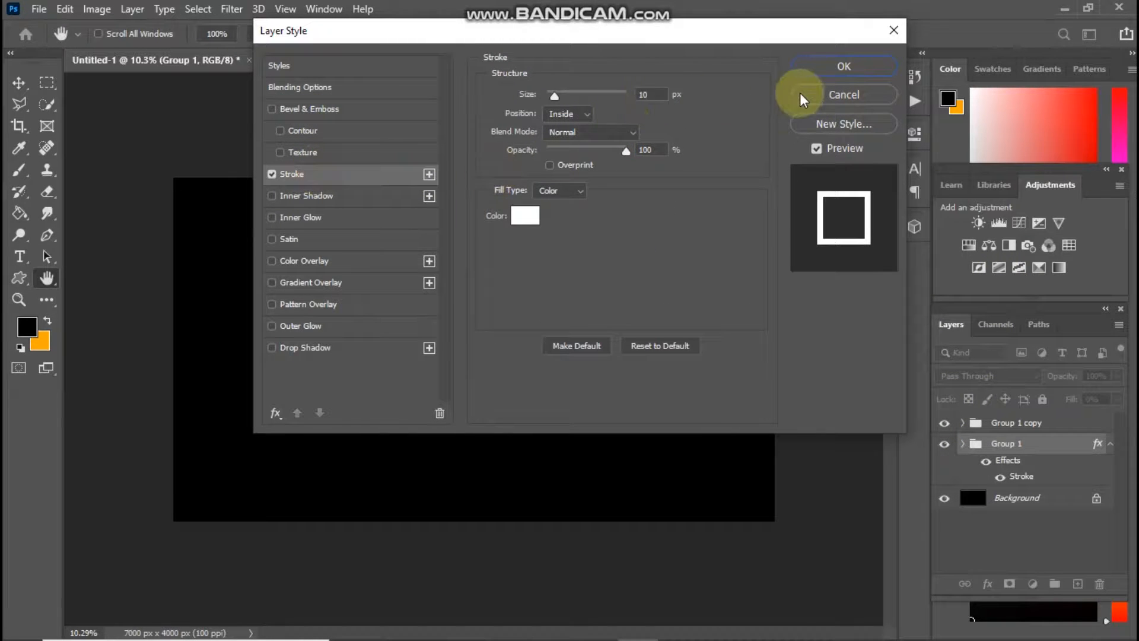
pyautogui.press('z')
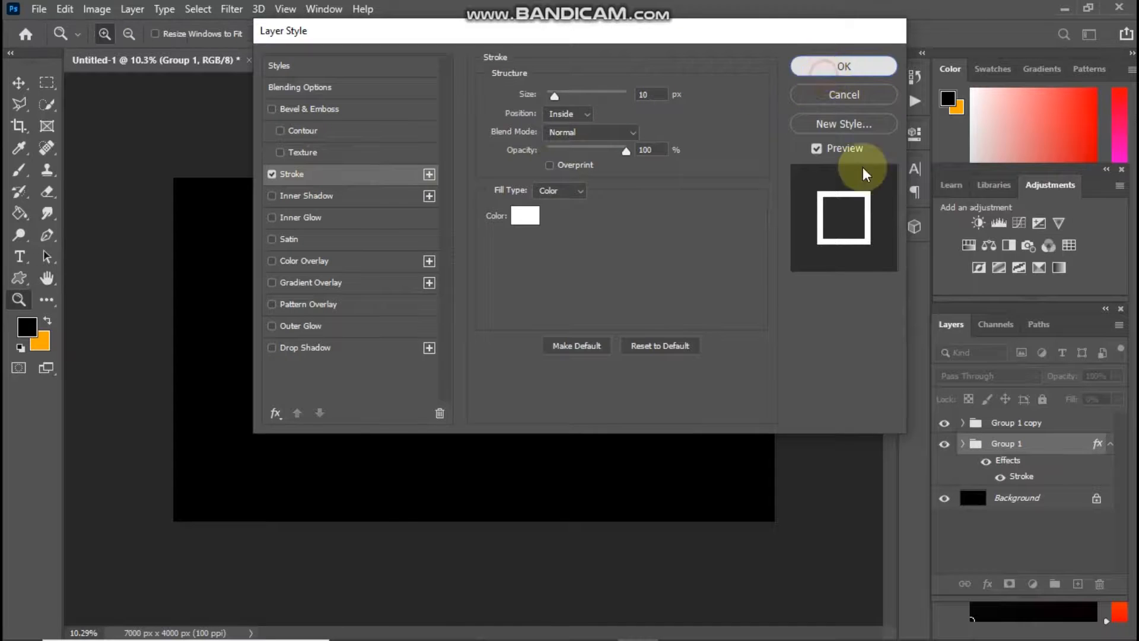
pyautogui.press('Return')
pyautogui.click(946, 423)
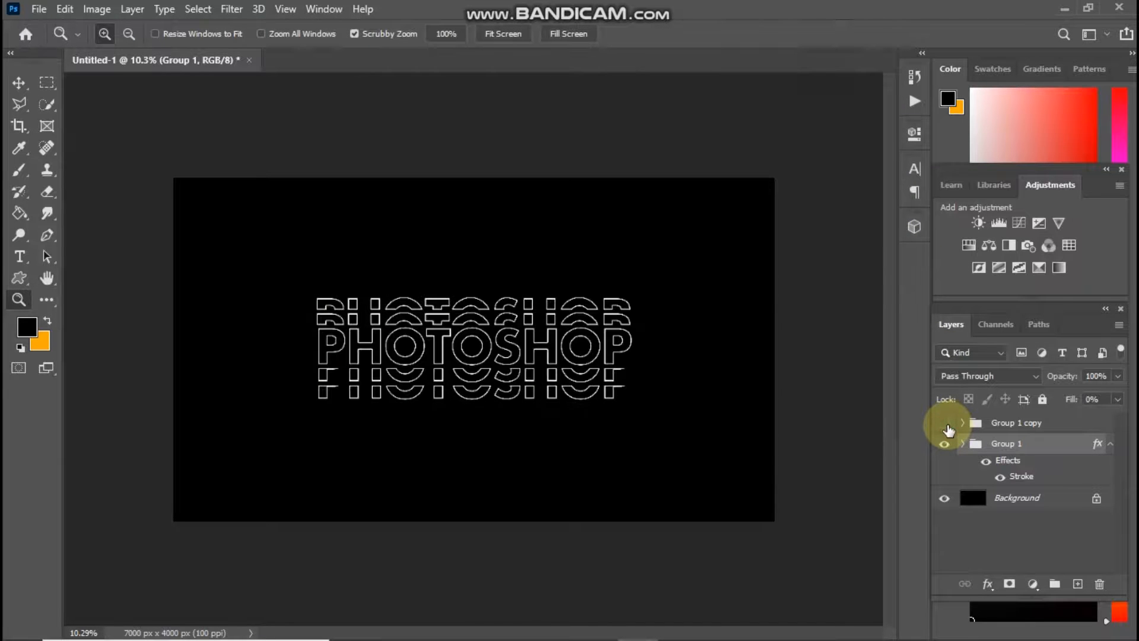
pyautogui.click(946, 423)
# - With Group 1 copy active, draw a polygonal lasso selection above the diagonal from the lowest strip's bottom-left corner to the top strip's right end
pyautogui.click(508, 389)
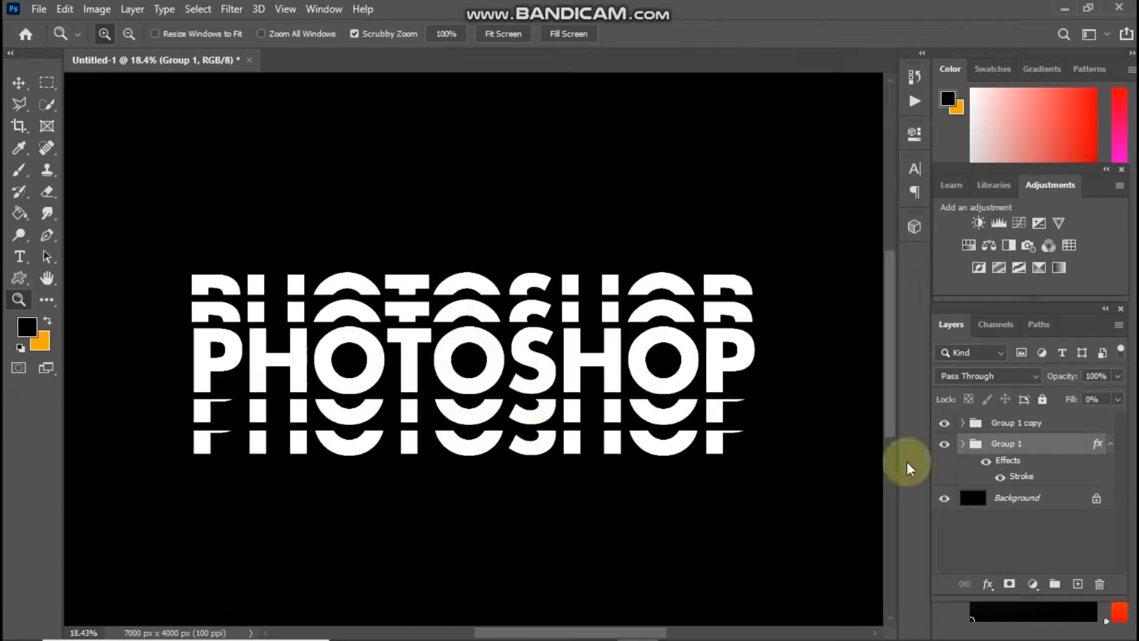
pyautogui.click(1004, 425)
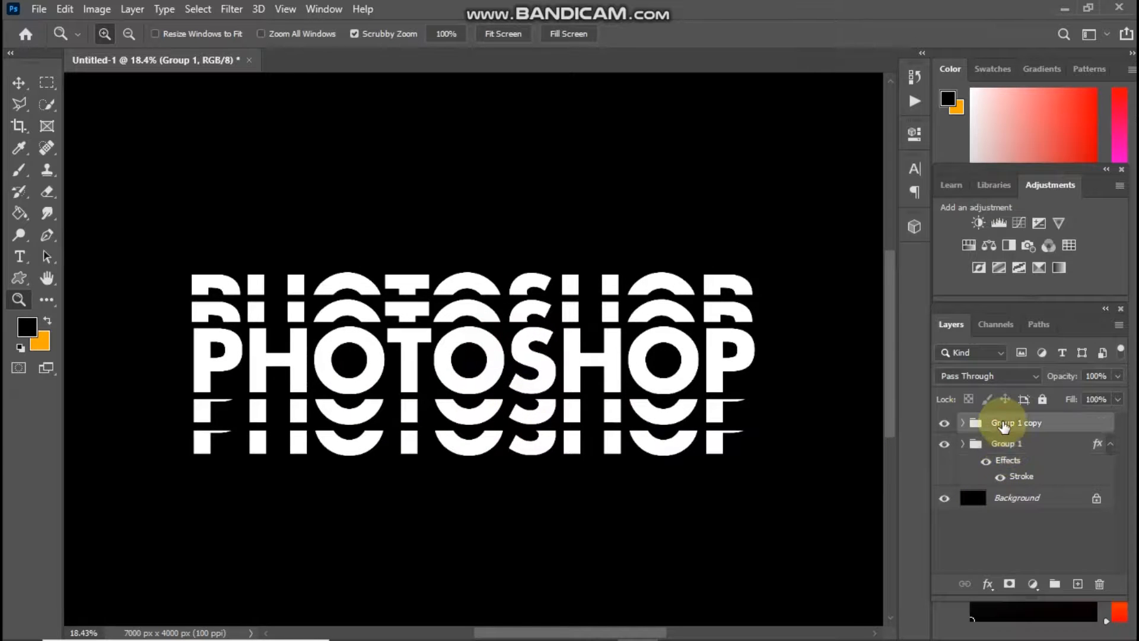
pyautogui.moveTo(423, 313); pyautogui.dragTo(380, 295)
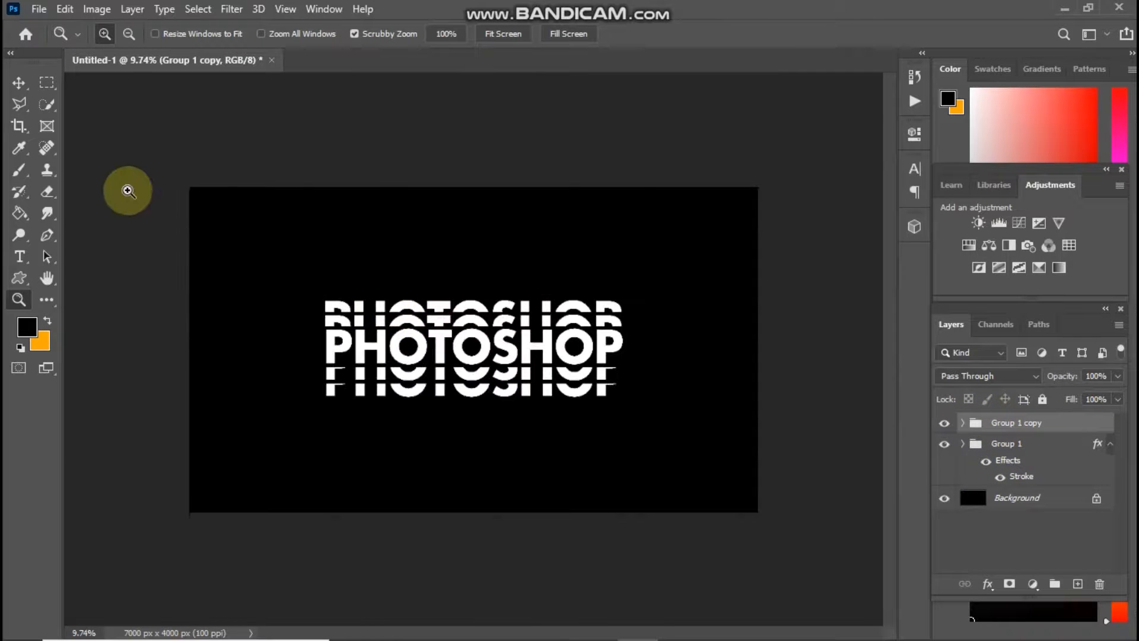
pyautogui.click(47, 82)
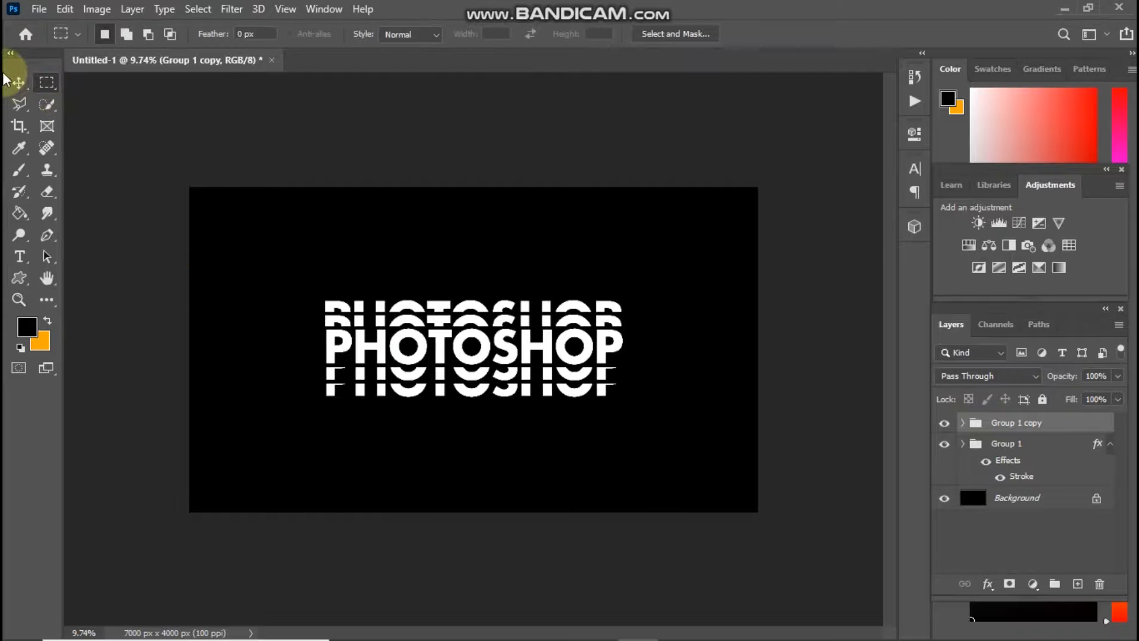
pyautogui.click(19, 300)
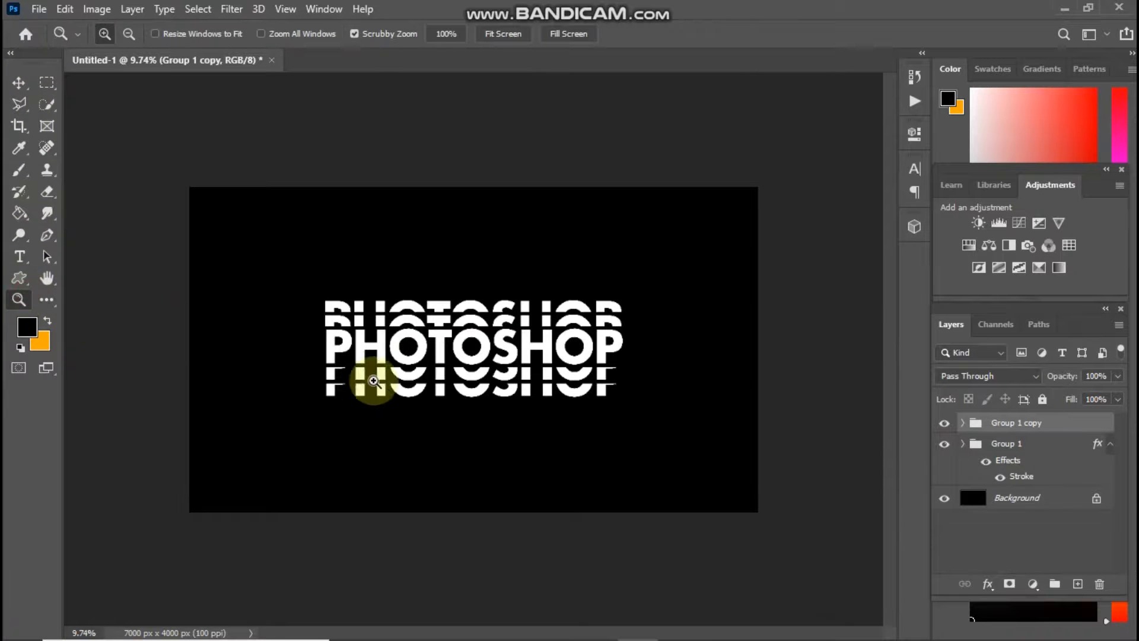
pyautogui.moveTo(373, 379); pyautogui.dragTo(428, 435)
pyautogui.click(19, 124)
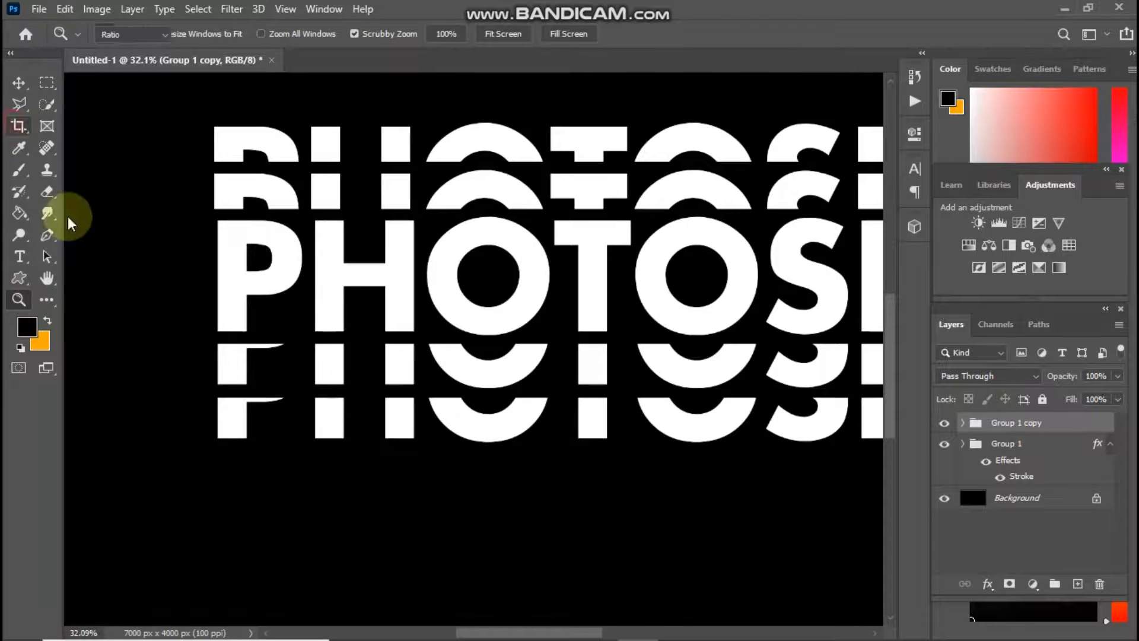
pyautogui.click(19, 104)
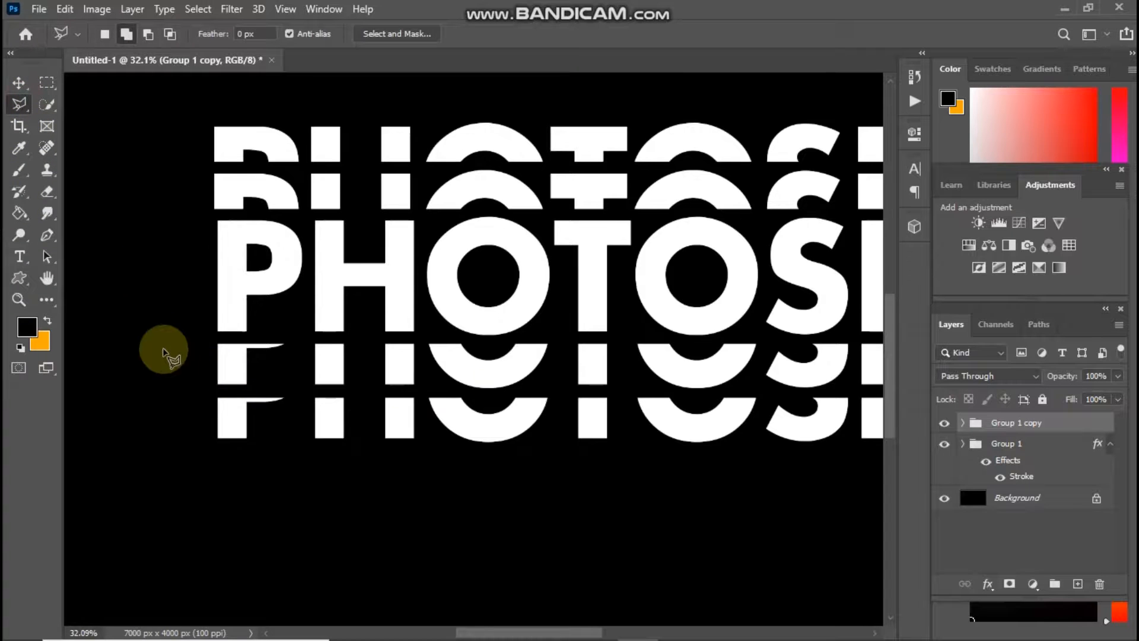
pyautogui.click(219, 439)
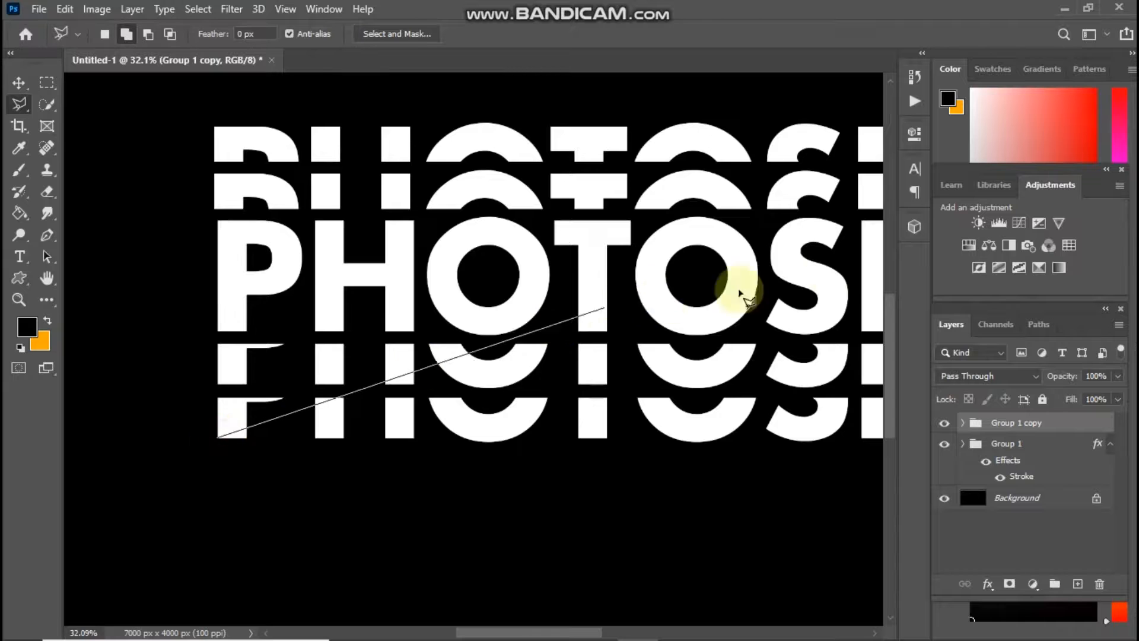
pyautogui.click(418, 137)
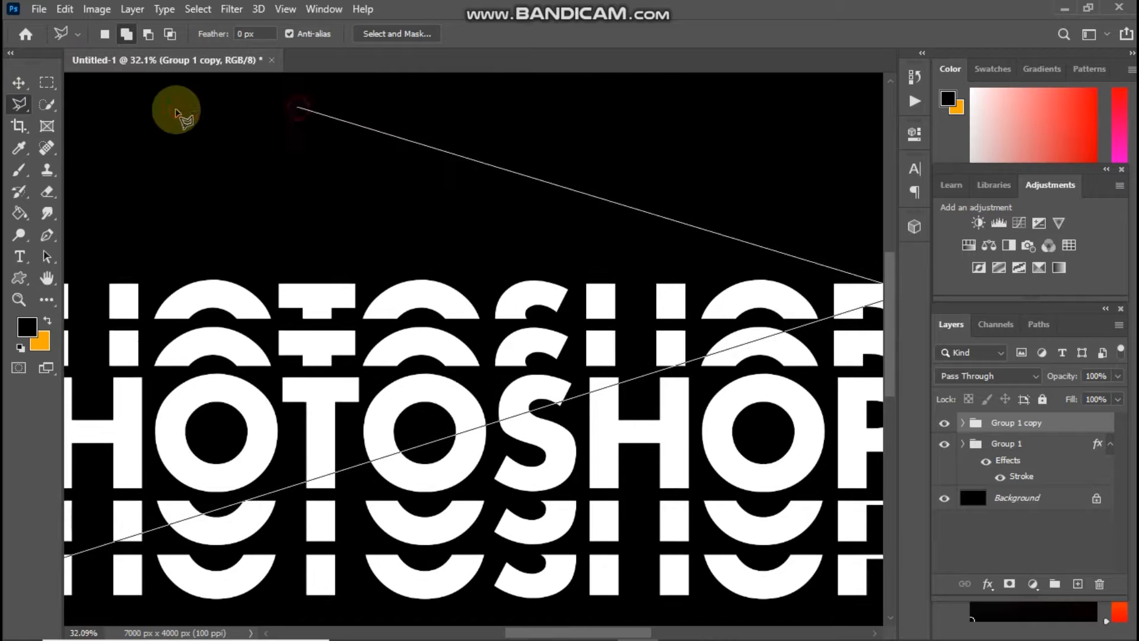
pyautogui.click(415, 304)
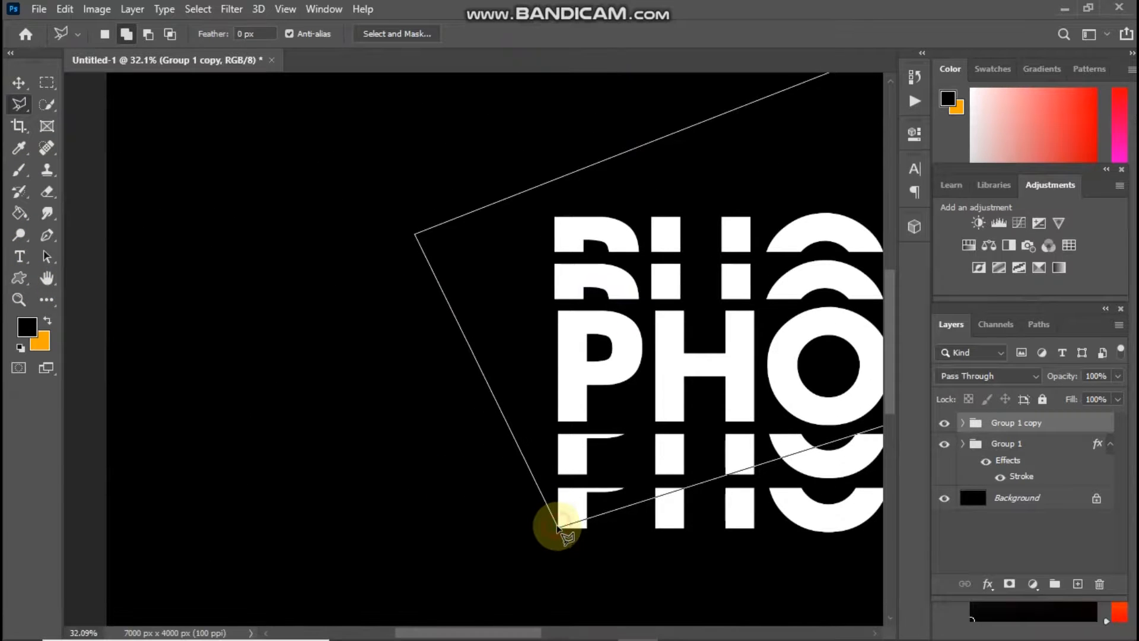
pyautogui.click(558, 527)
# - Add a layer mask to Group 1 copy from the polygonal selection, keeping the solid letters only above the diagonal
pyautogui.click(18, 299)
pyautogui.moveTo(534, 330); pyautogui.dragTo(435, 329)
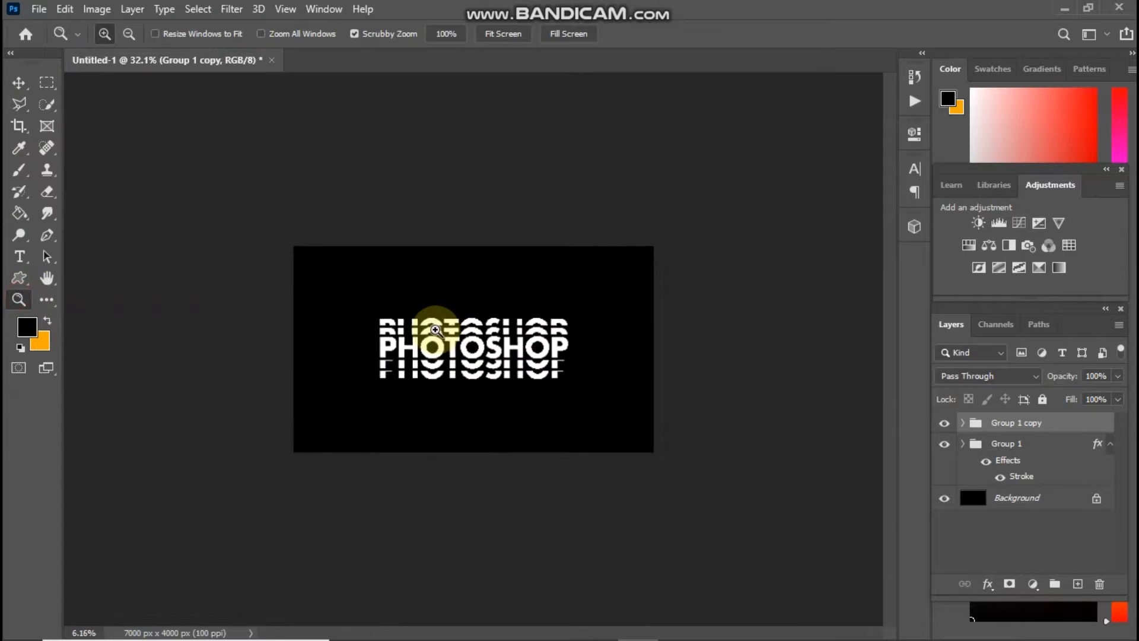
pyautogui.moveTo(554, 350); pyautogui.dragTo(623, 376)
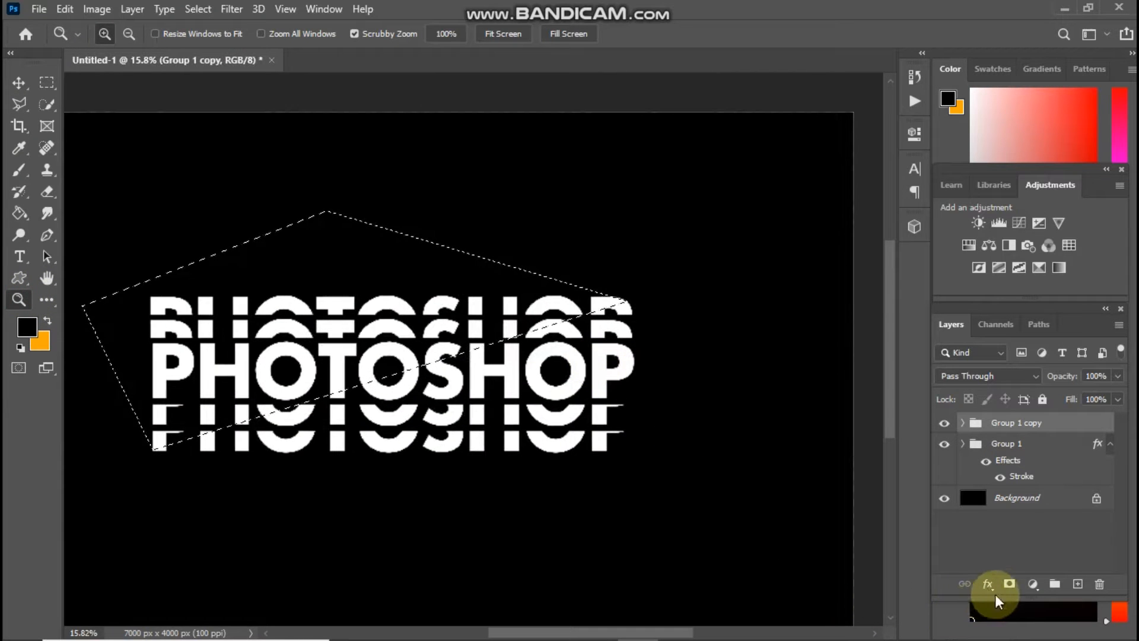
pyautogui.click(1009, 585)
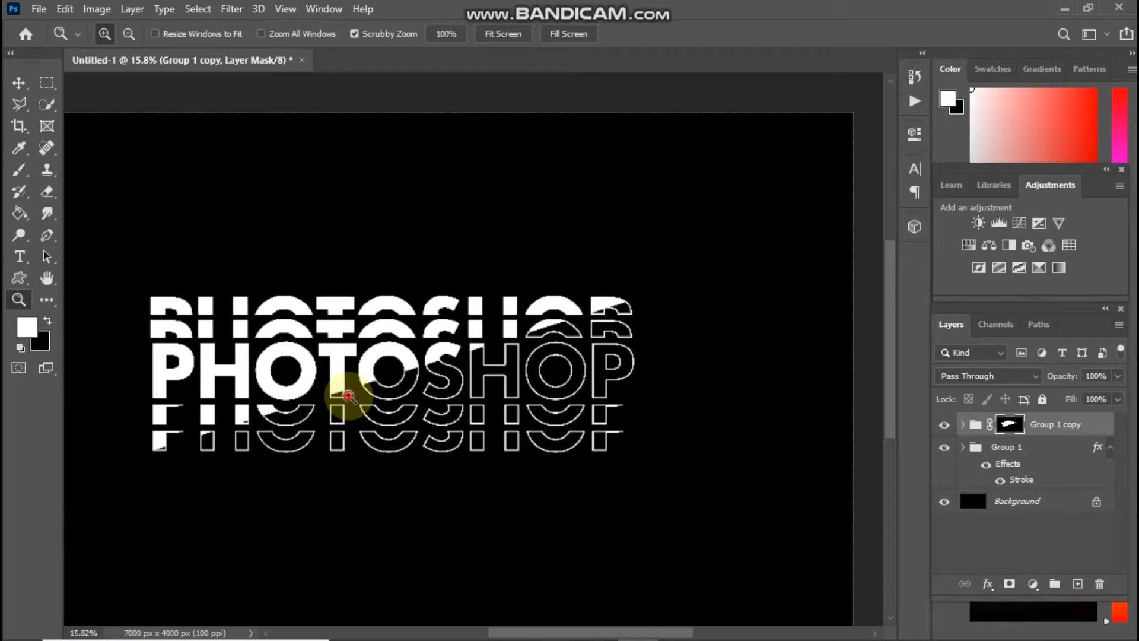
# - Examine the diagonal split between the solid and outlined PHOTOSHOP letters at full-canvas and close-up views
pyautogui.click(349, 395)
pyautogui.moveTo(326, 388); pyautogui.dragTo(294, 386)
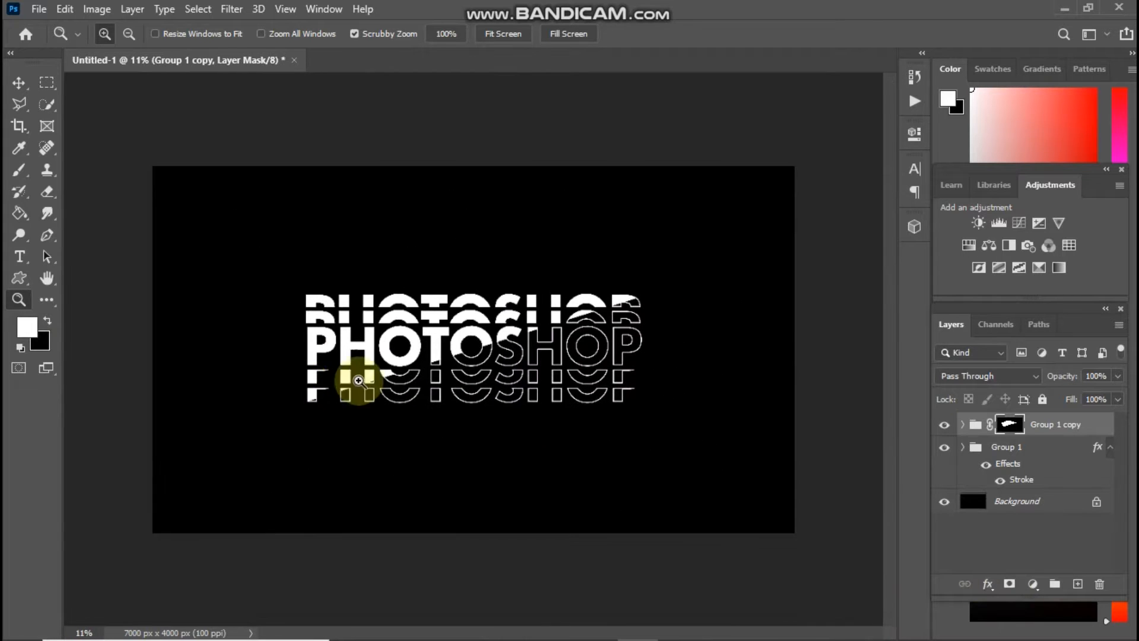
pyautogui.click(422, 362)
pyautogui.moveTo(422, 362); pyautogui.dragTo(520, 332)
pyautogui.click(541, 342)
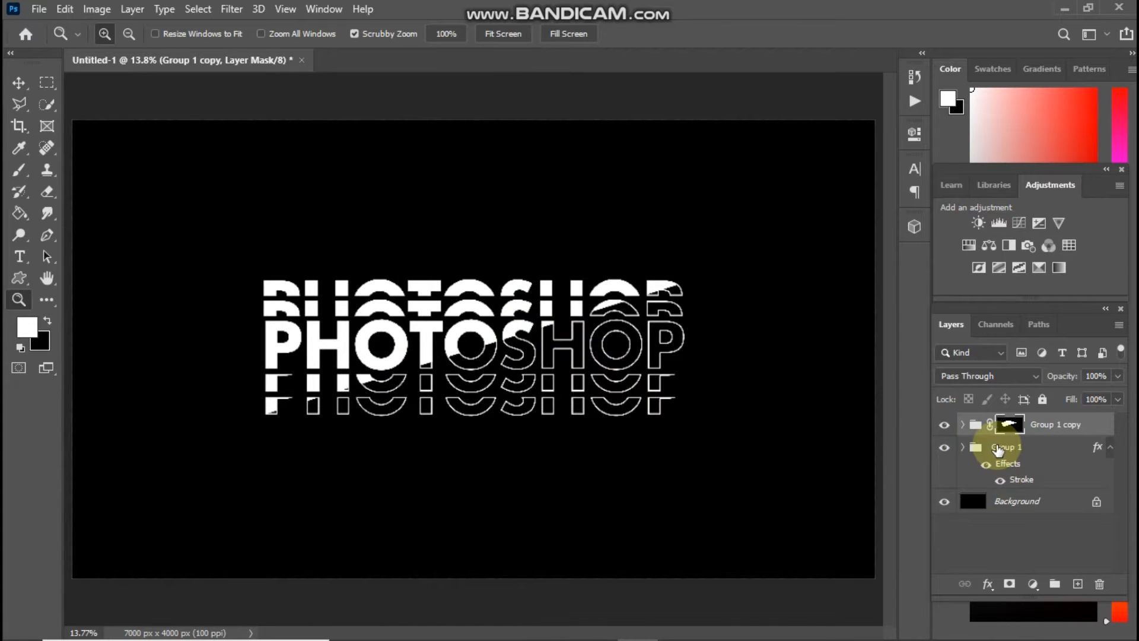
pyautogui.moveTo(476, 335); pyautogui.dragTo(328, 368)
pyautogui.press('space')
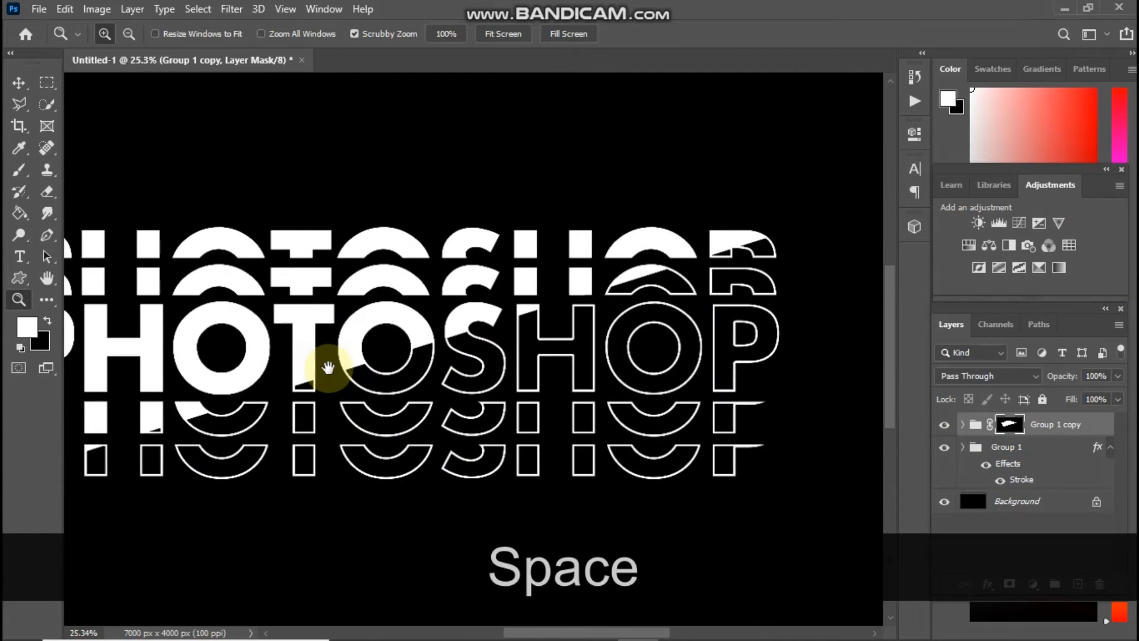